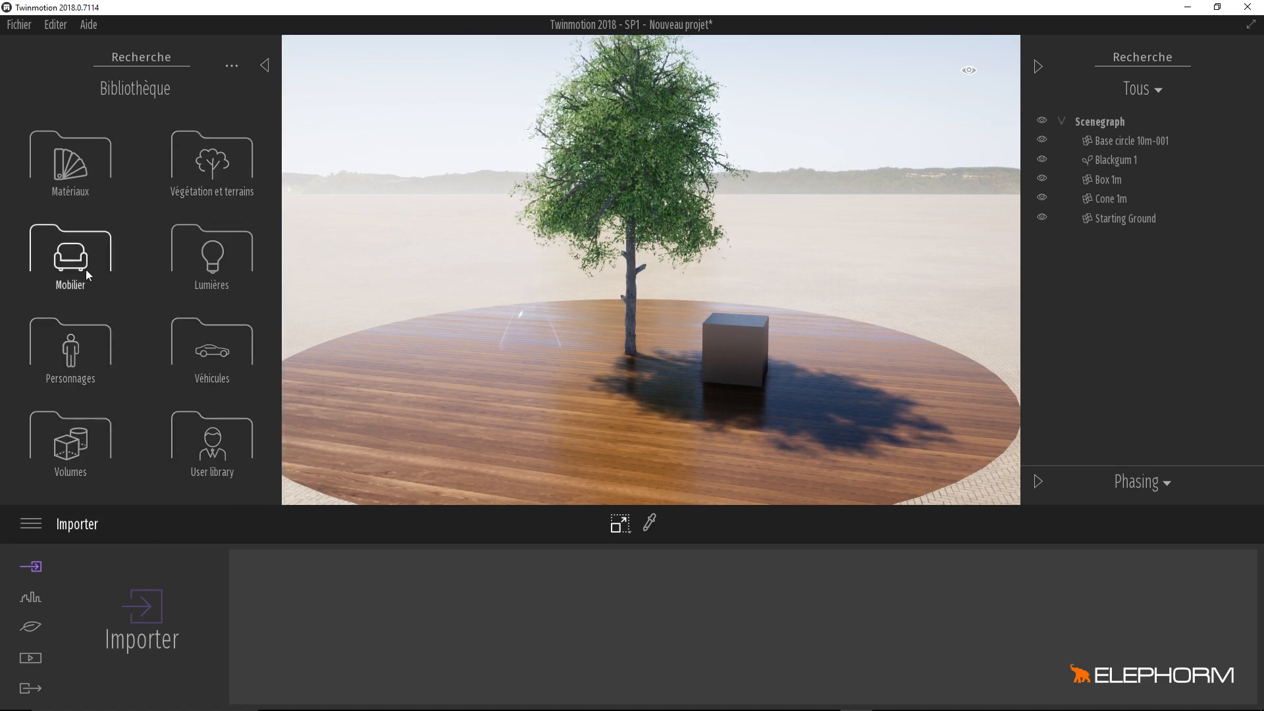
- Browse the furniture library's decals and primitives, and return to the library's main categories
click(71, 254)
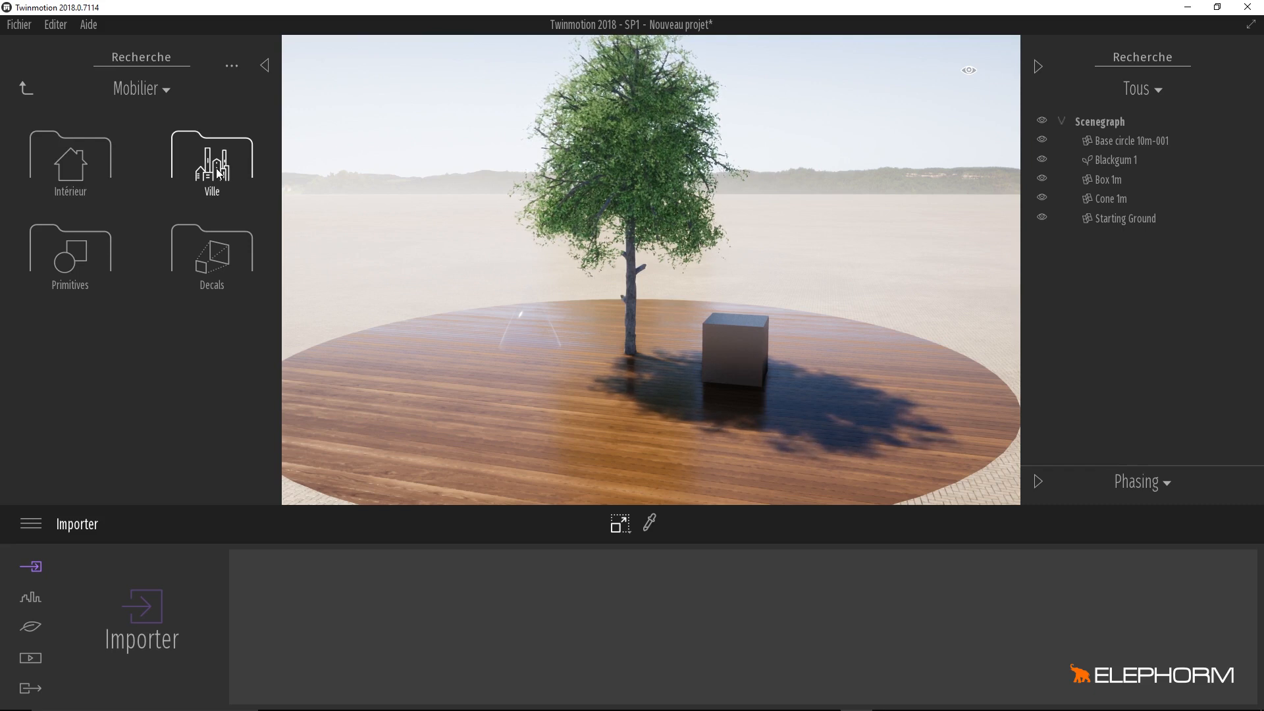
click(214, 265)
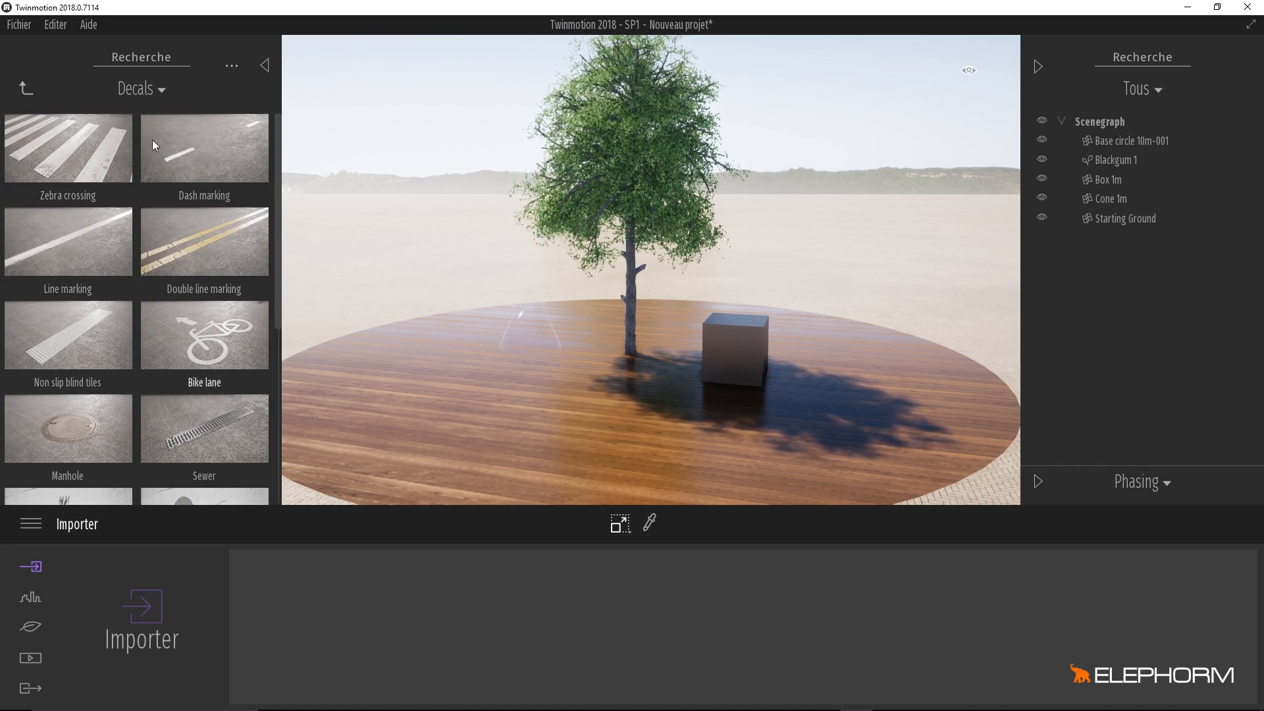
click(23, 88)
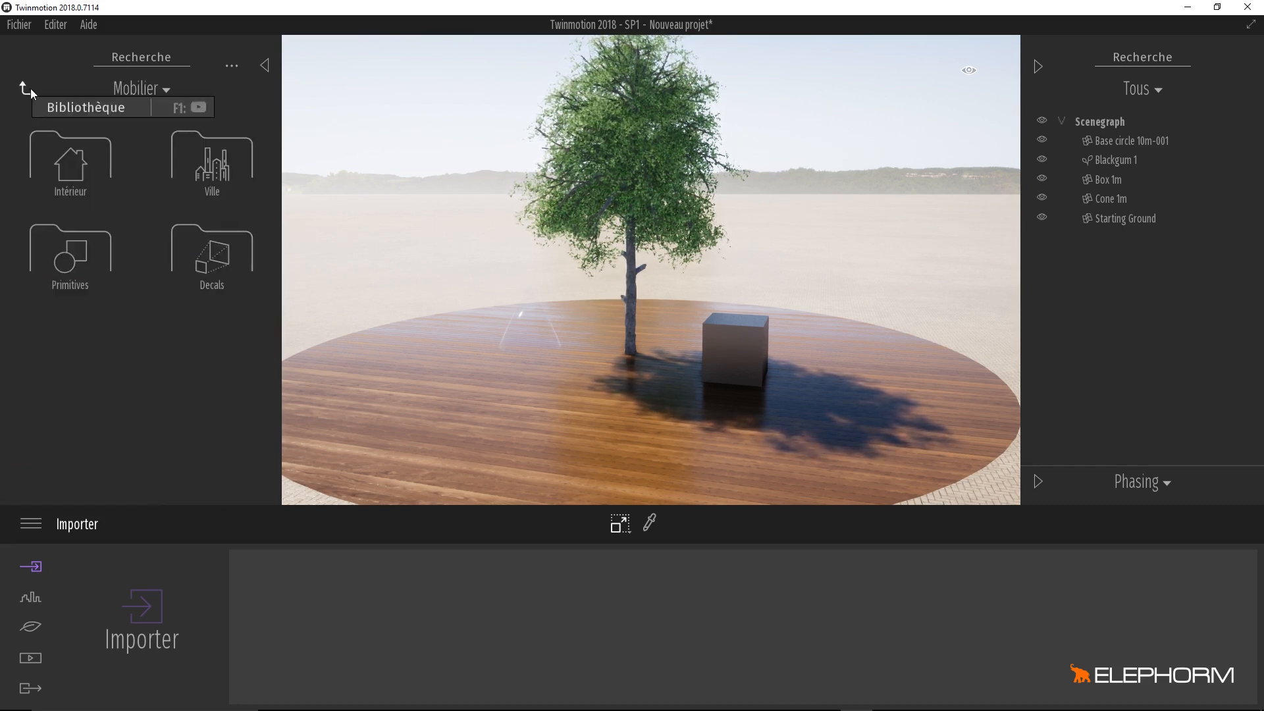
click(77, 266)
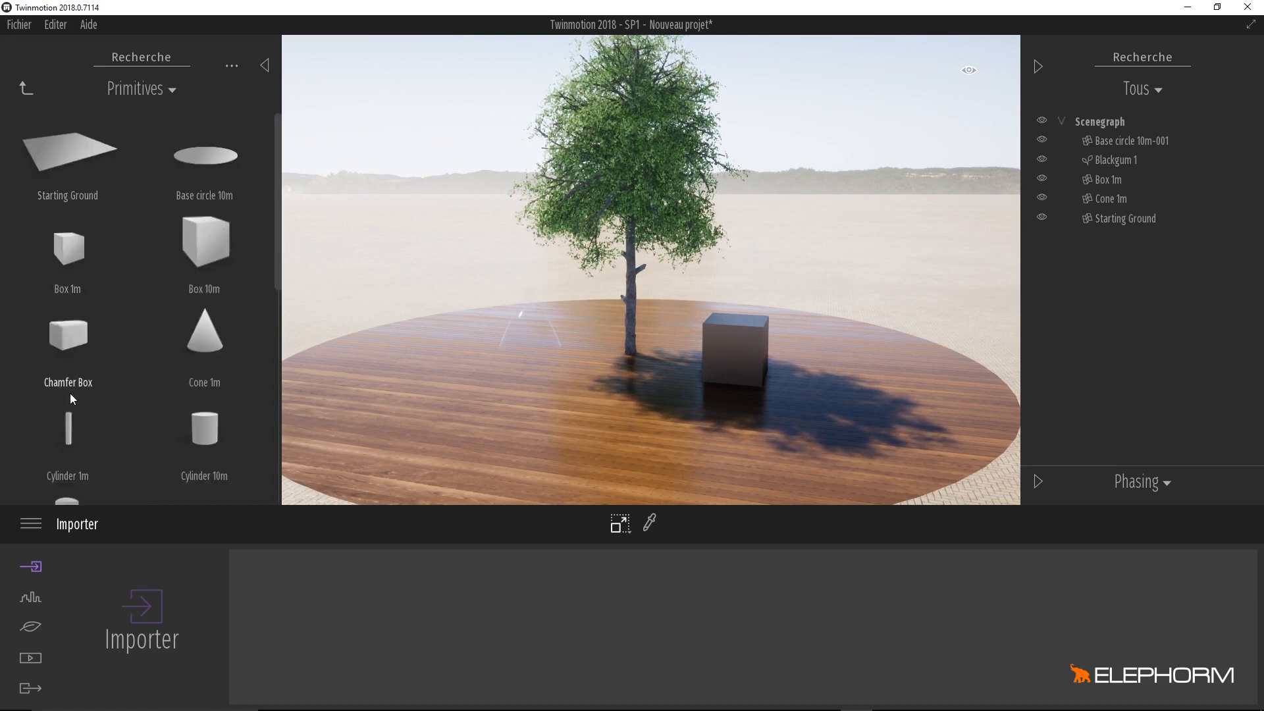
click(23, 88)
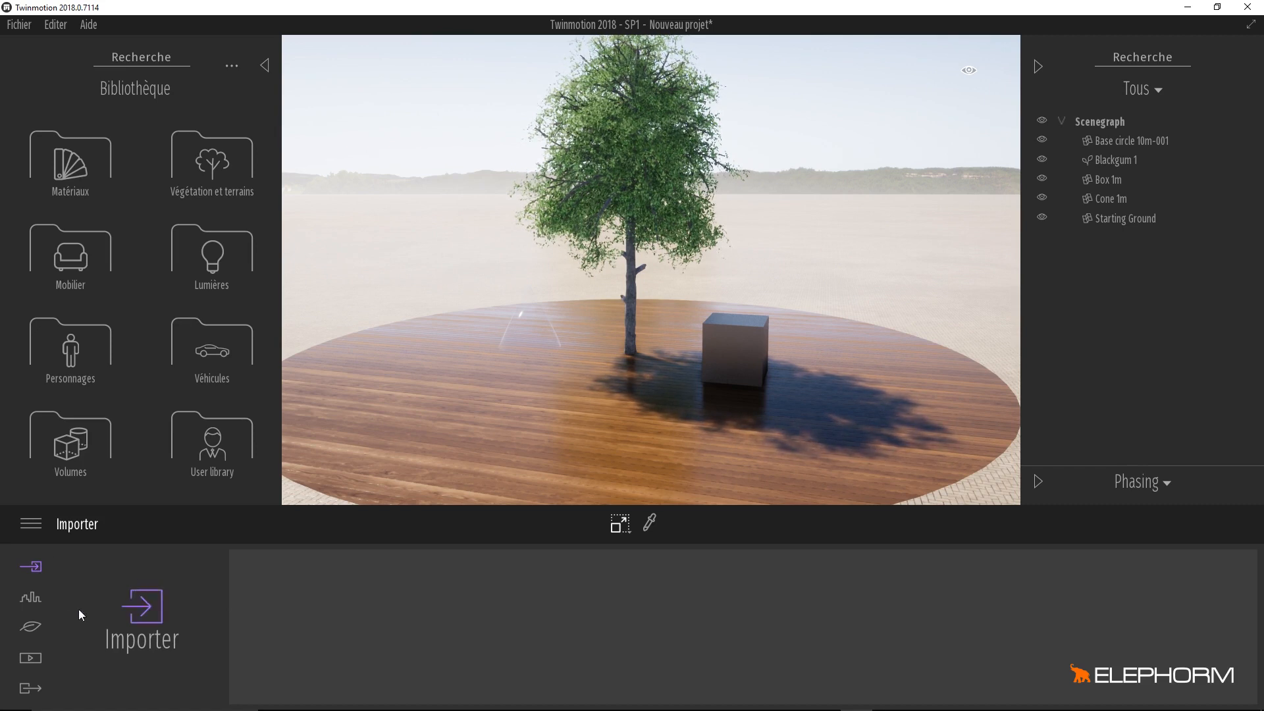
- Review the options offered in the Urbain, Nature, Media and Exporter sections
click(31, 600)
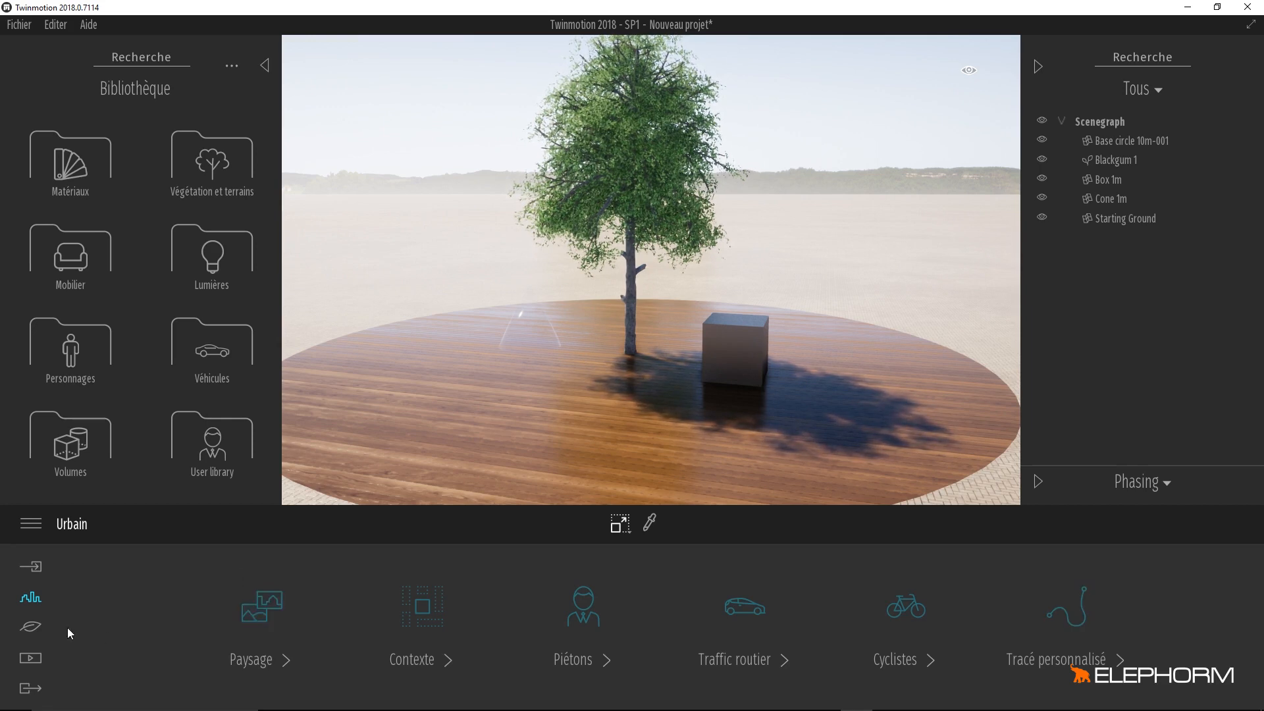
click(31, 628)
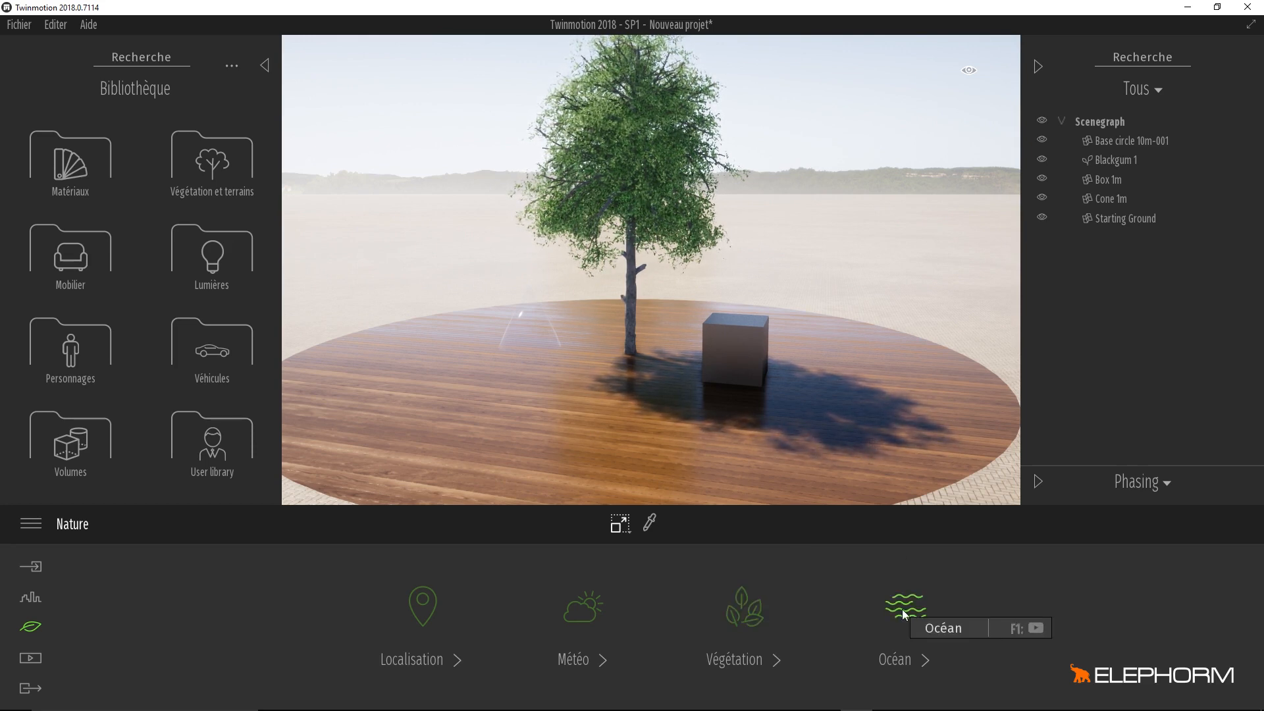
click(27, 660)
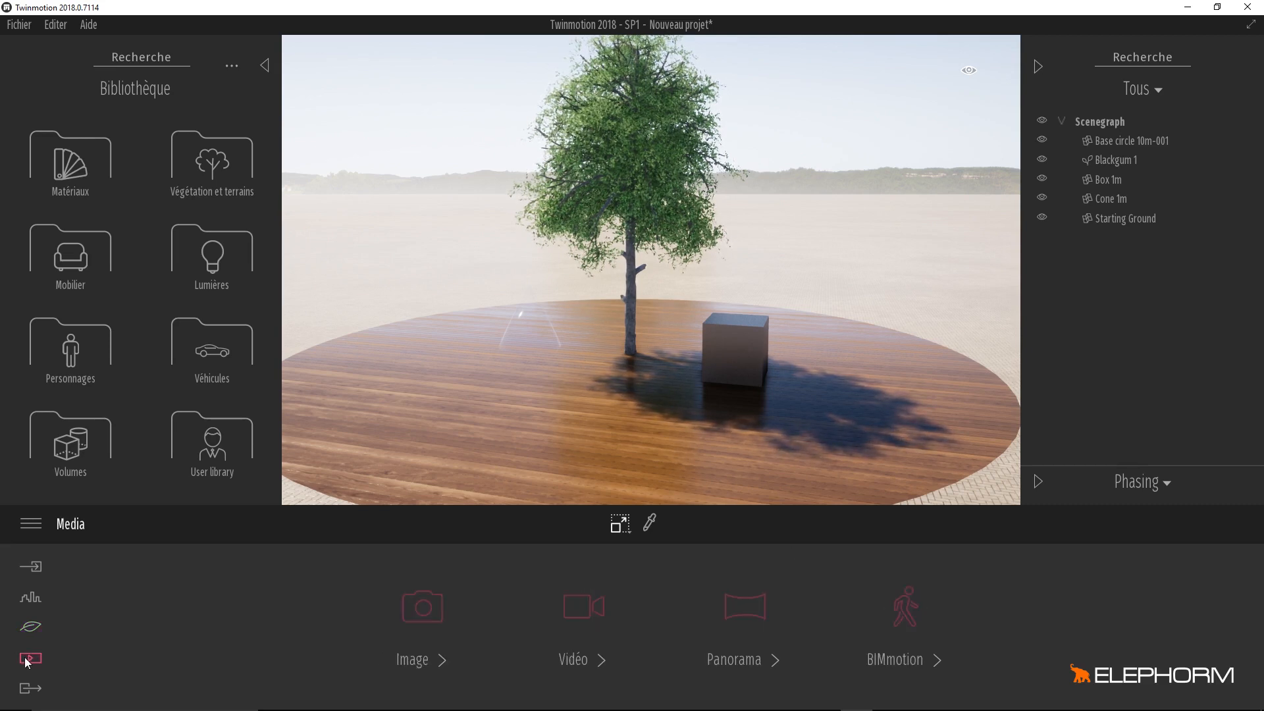
click(29, 690)
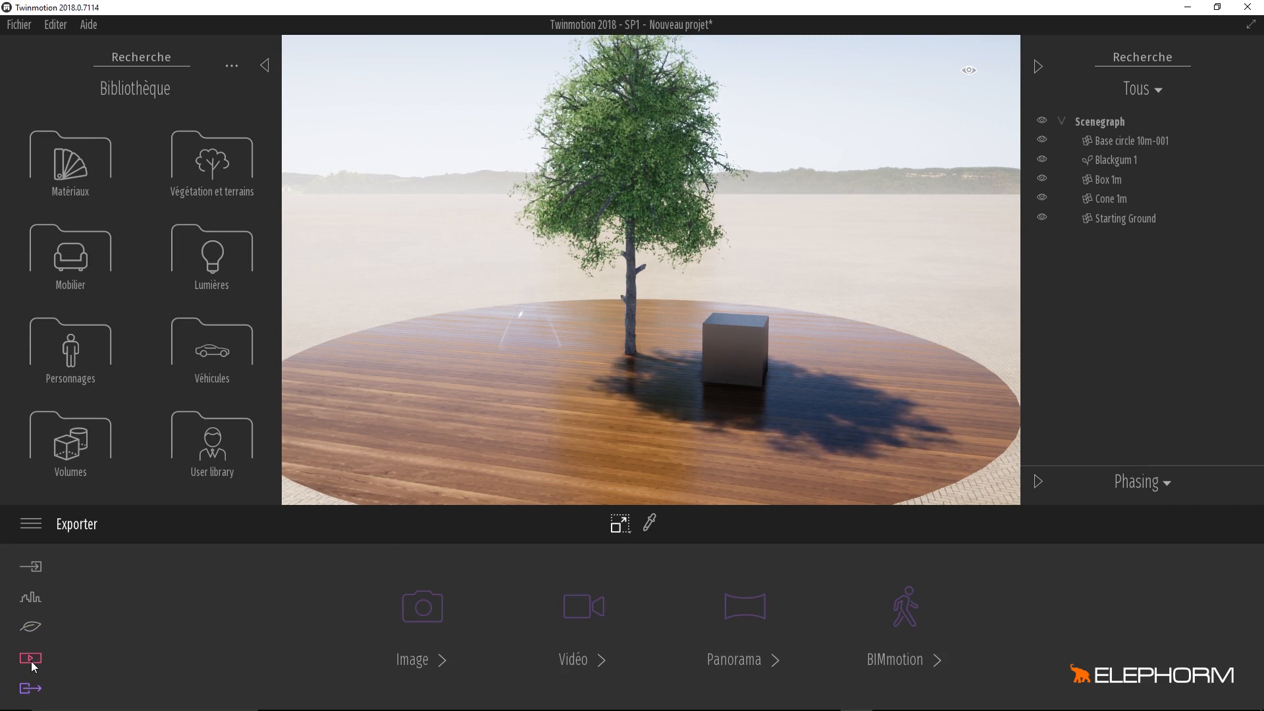
click(30, 657)
click(29, 690)
click(30, 658)
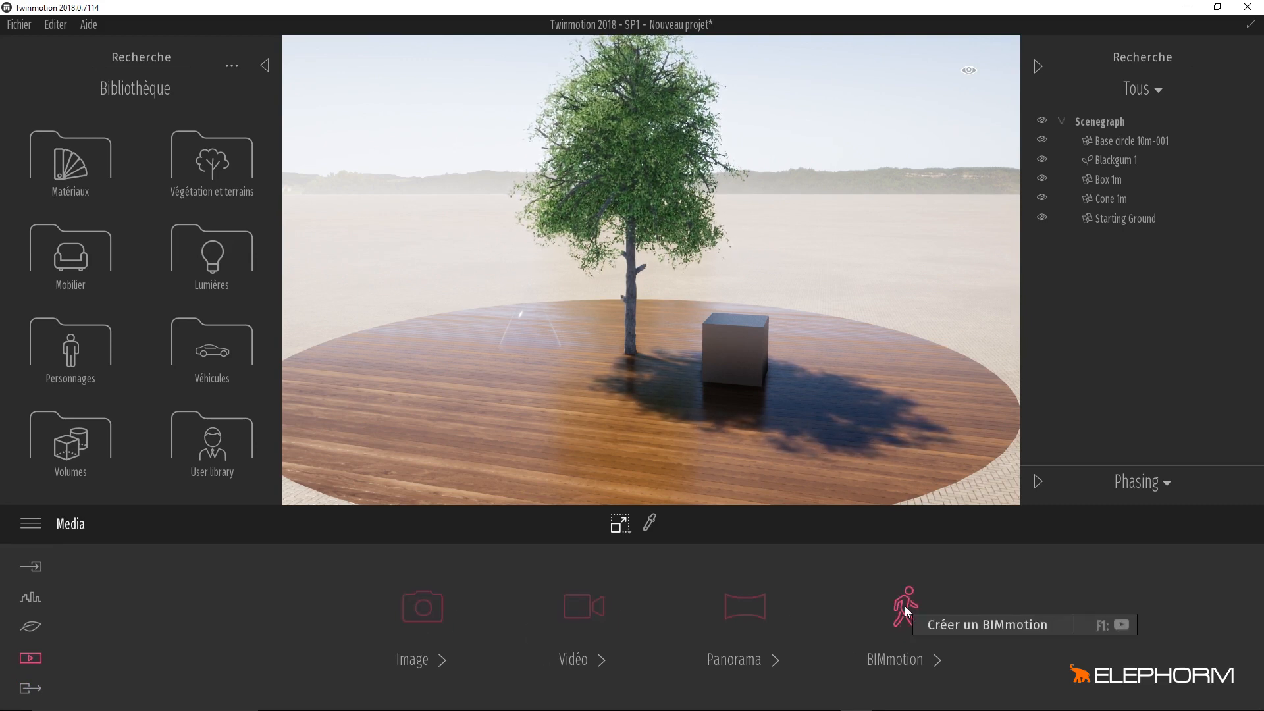
click(30, 688)
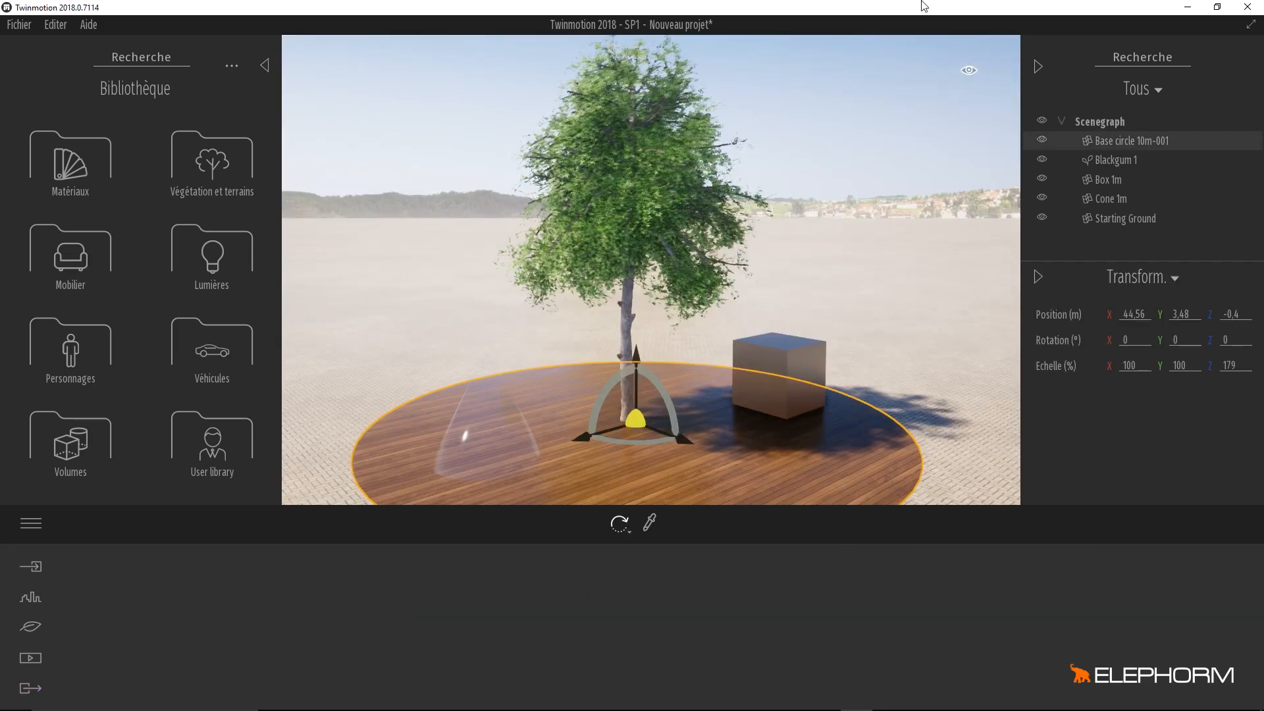
- Set the scene's time of day to 06:22 and lower the camera to see the sun on the horizon
click(970, 70)
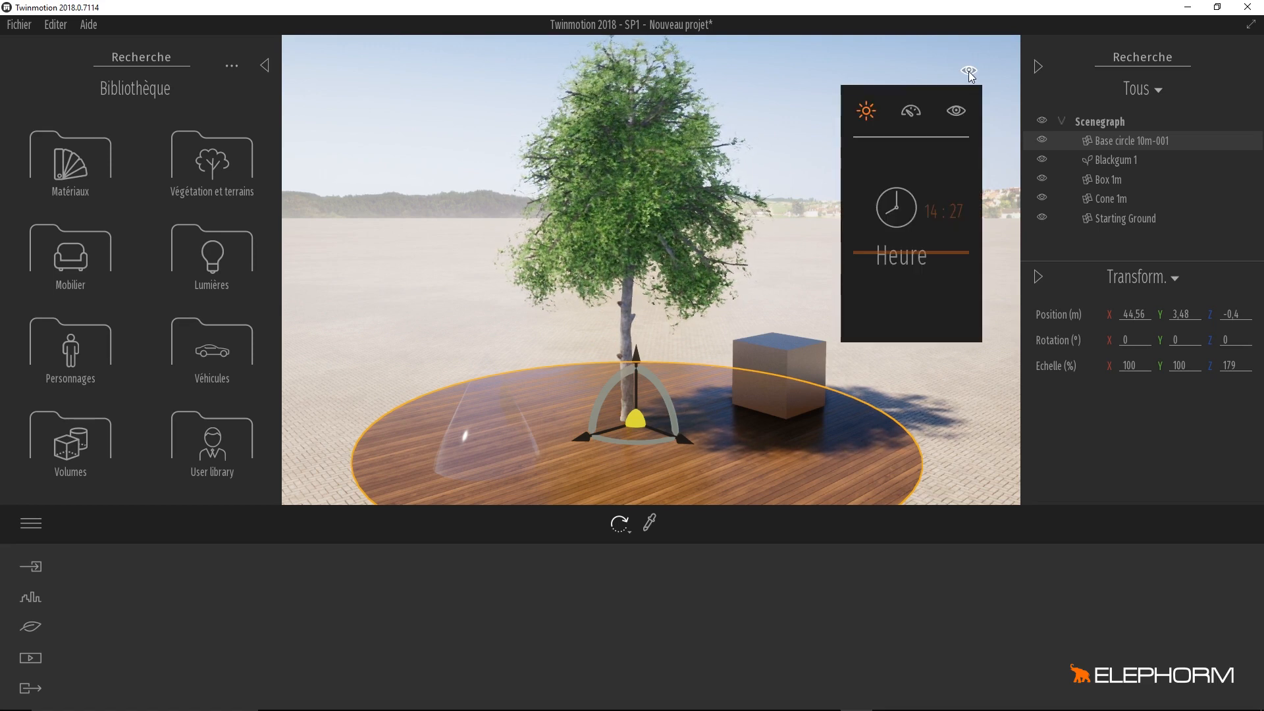
click(969, 72)
click(972, 70)
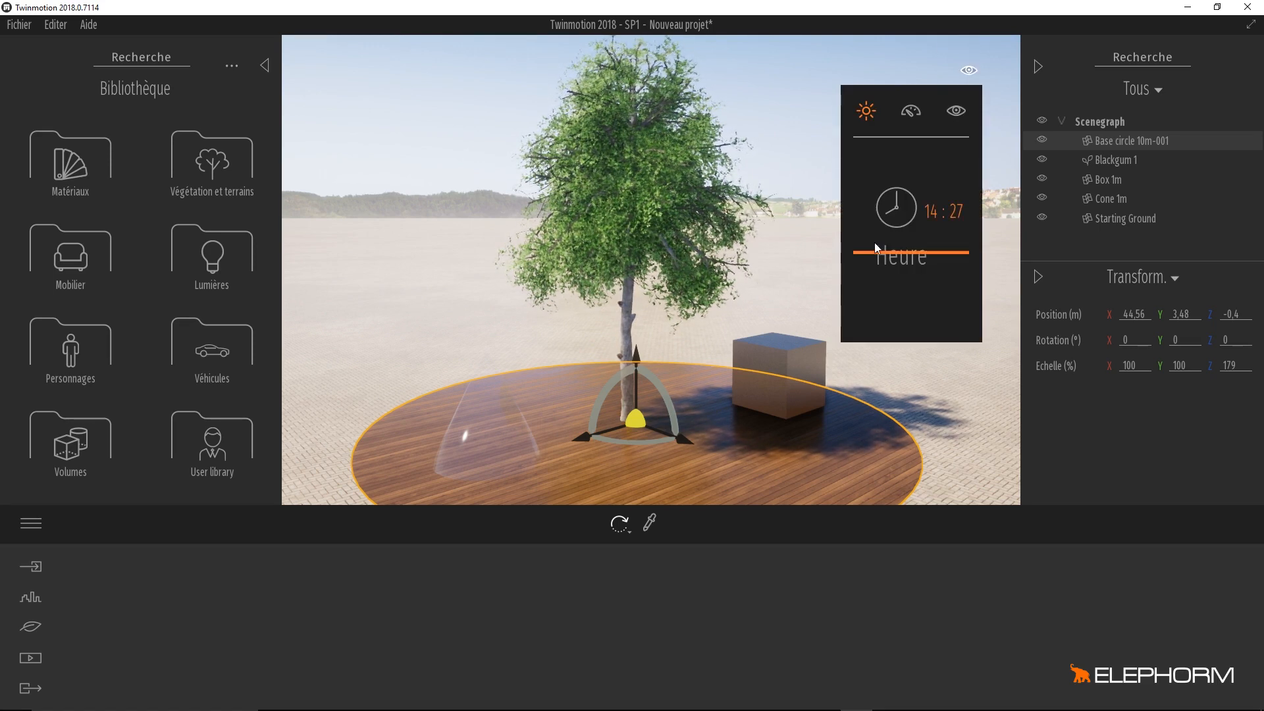
drag(858, 248, 870, 200)
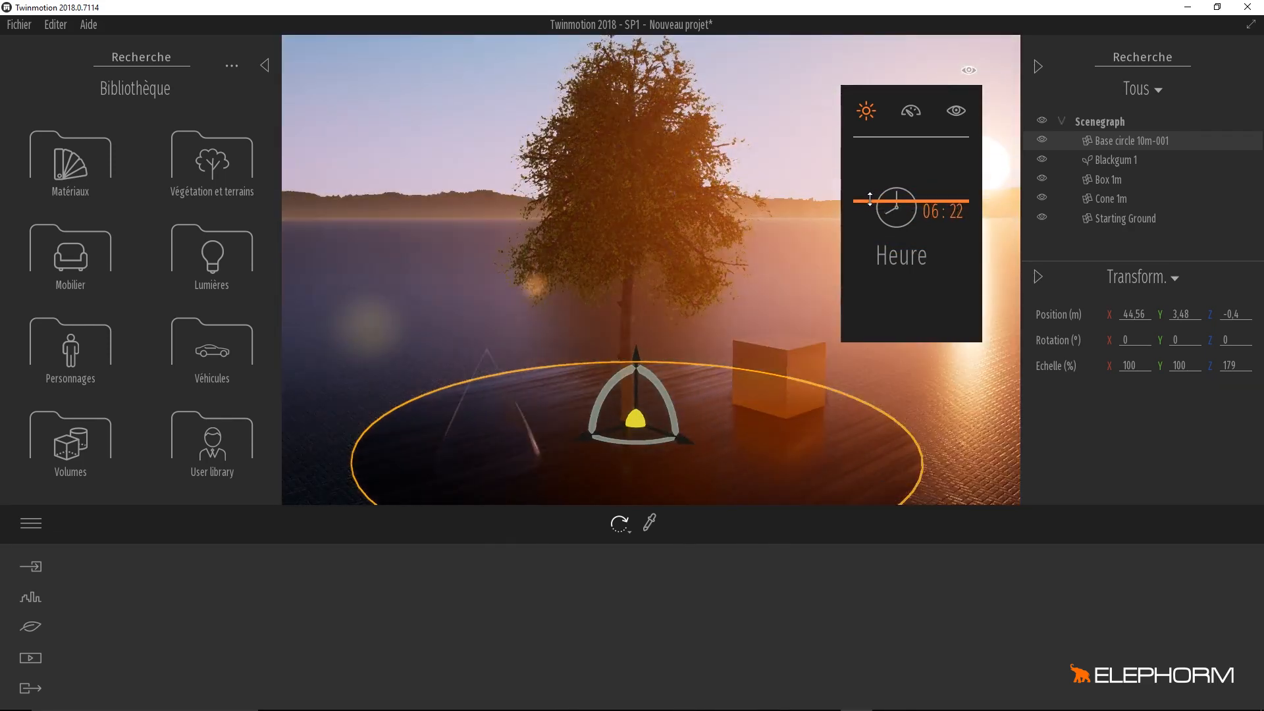
shift+middle_drag(714, 297, 692, 240)
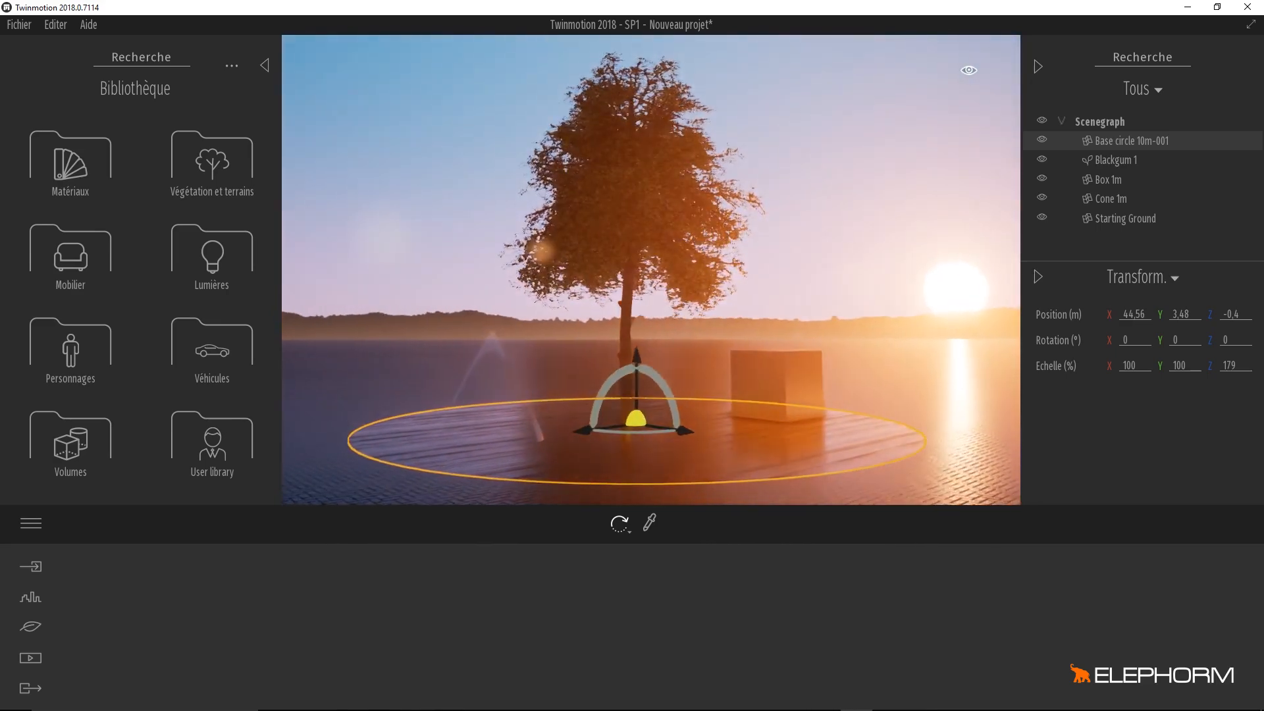
- Check the navigation speed options, deselect the base circle and test zooming toward and away from the tree
mouse_move(972, 71)
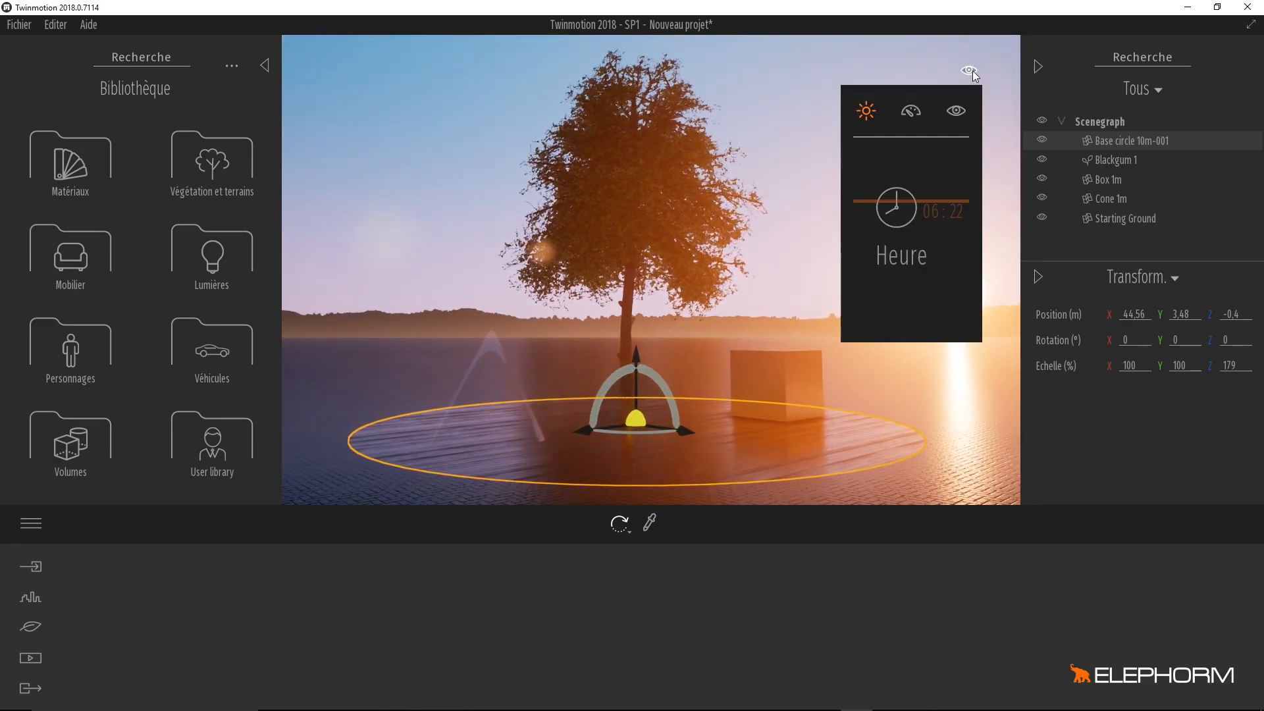
click(912, 112)
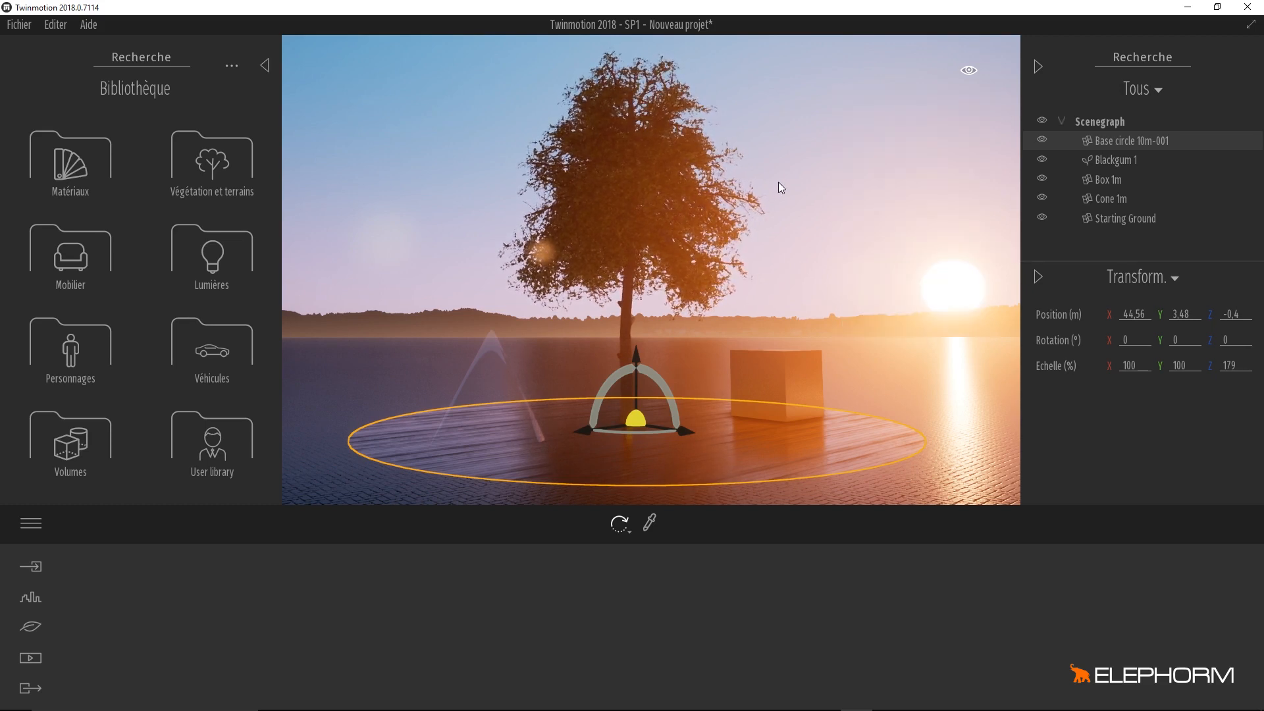
click(848, 163)
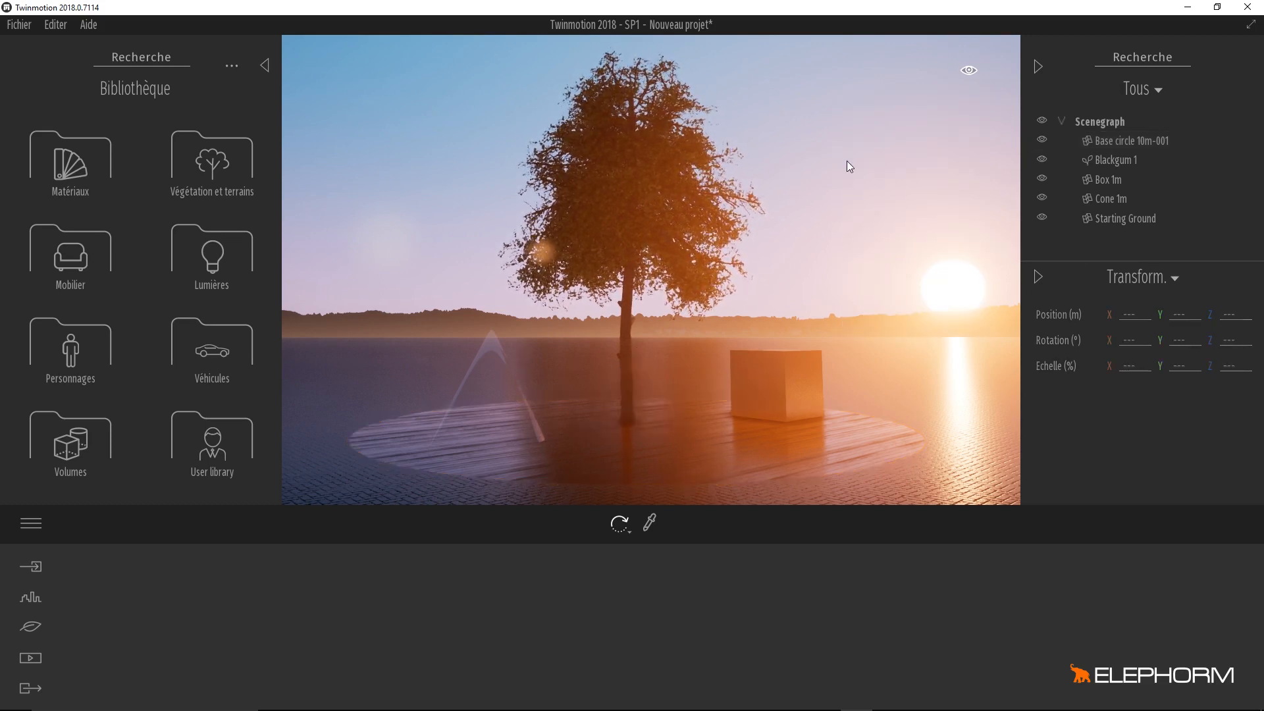
scroll(826, 223, down, 3)
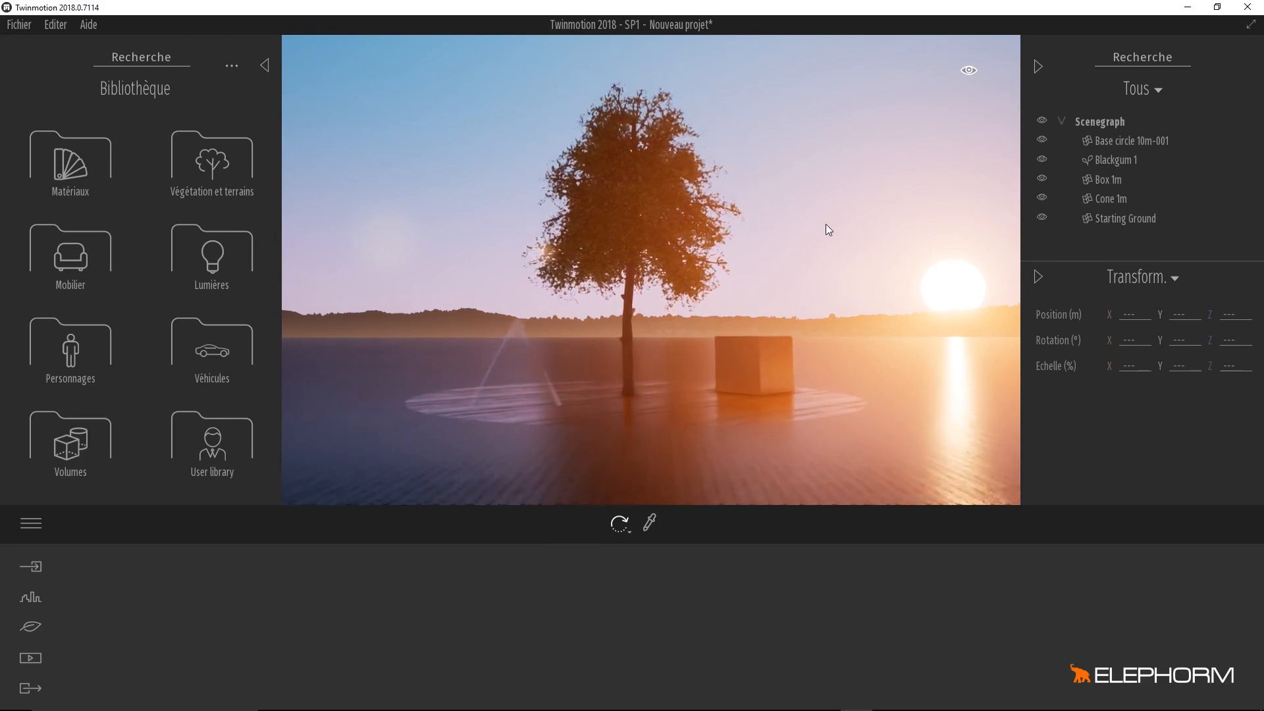
scroll(826, 224, up, 2)
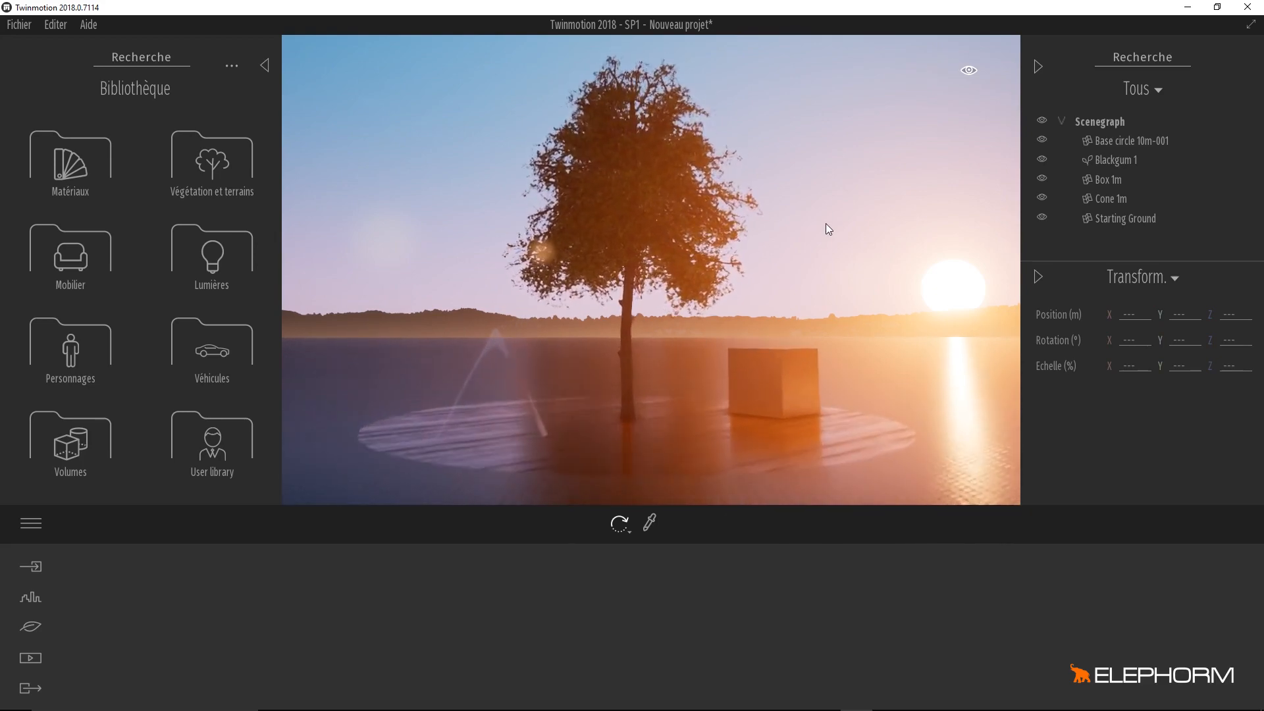
scroll(826, 223, up, 3)
scroll(826, 223, down, 2)
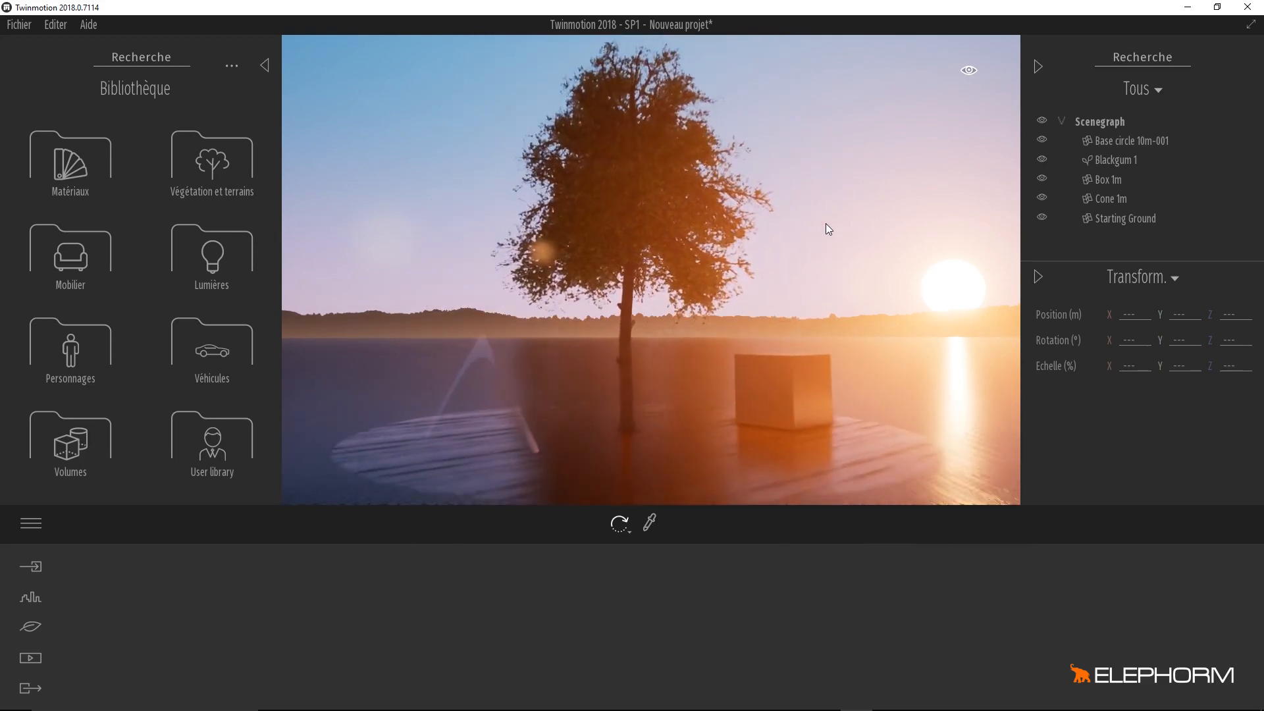
scroll(826, 223, down, 2)
scroll(826, 223, up, 2)
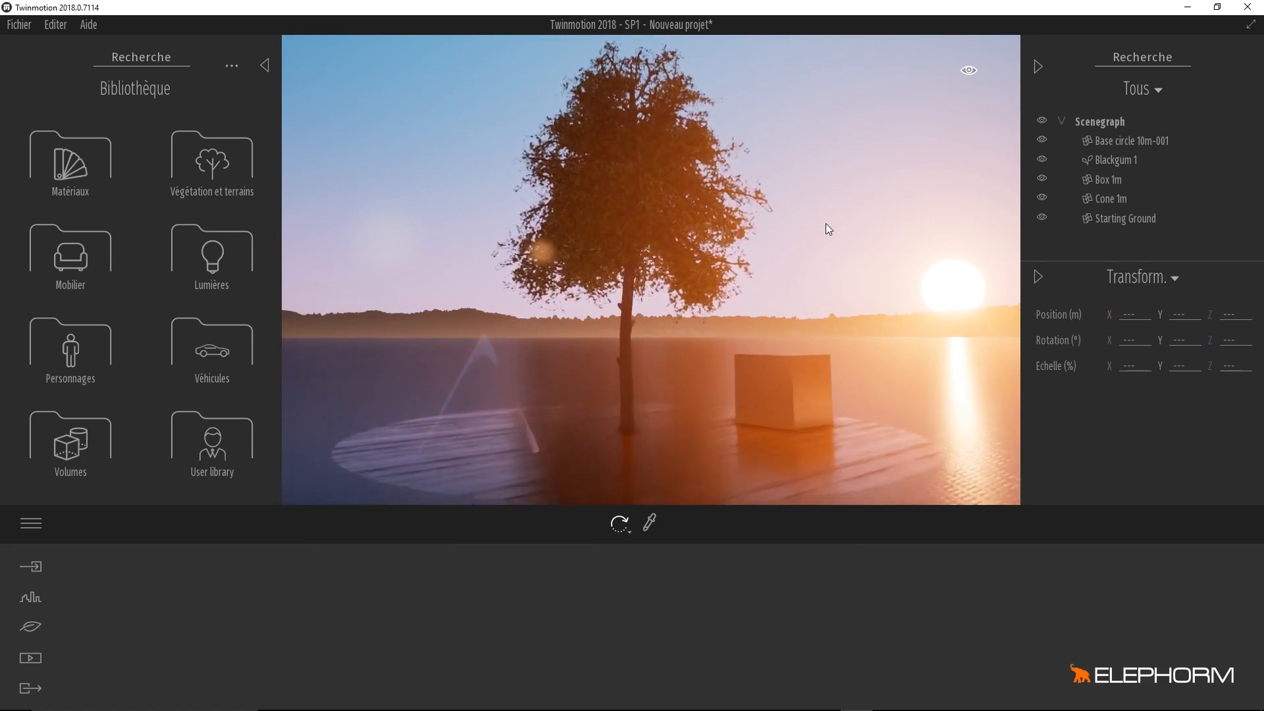
- Try a faster navigation speed by moving away from and toward the tree
click(967, 68)
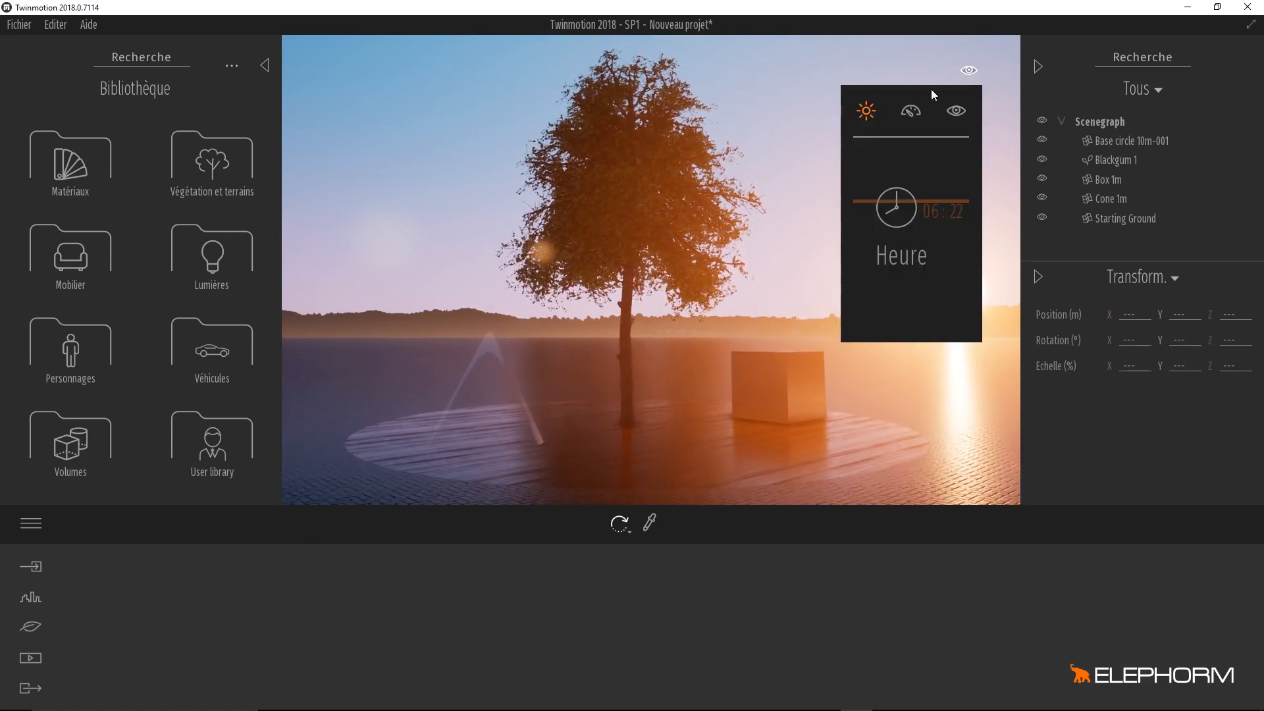
click(911, 110)
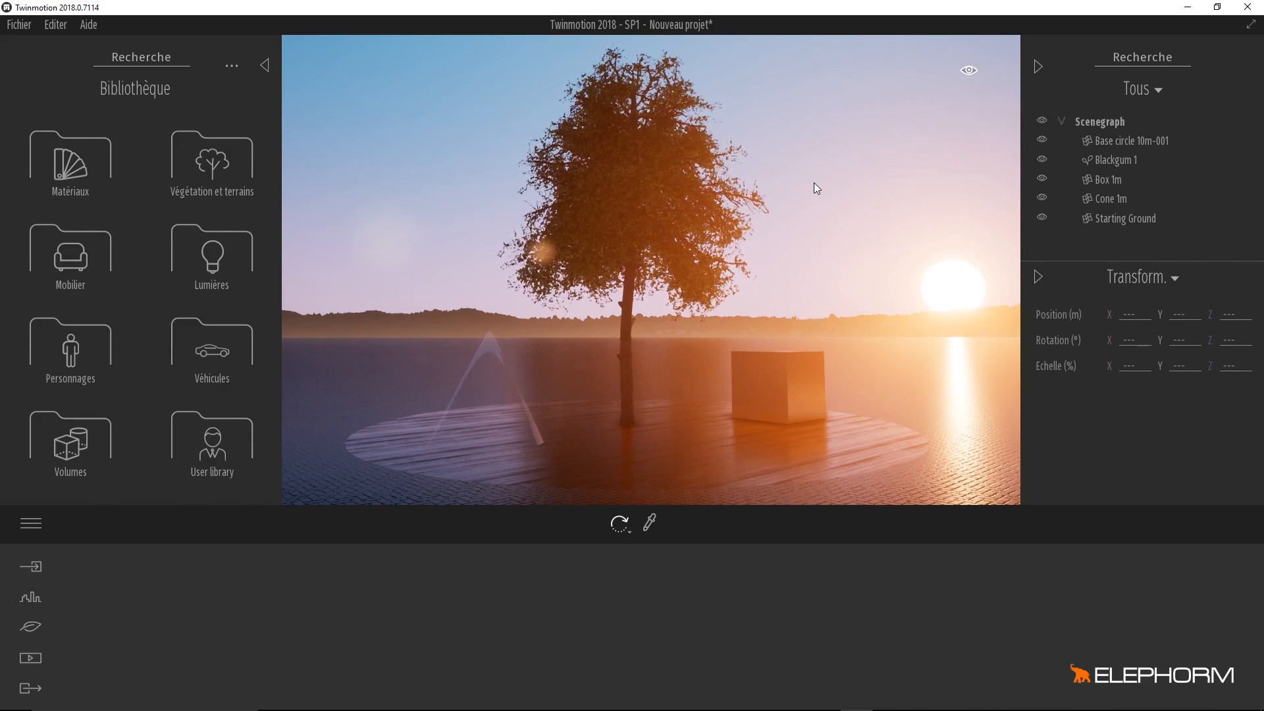
scroll(814, 183, down, 2)
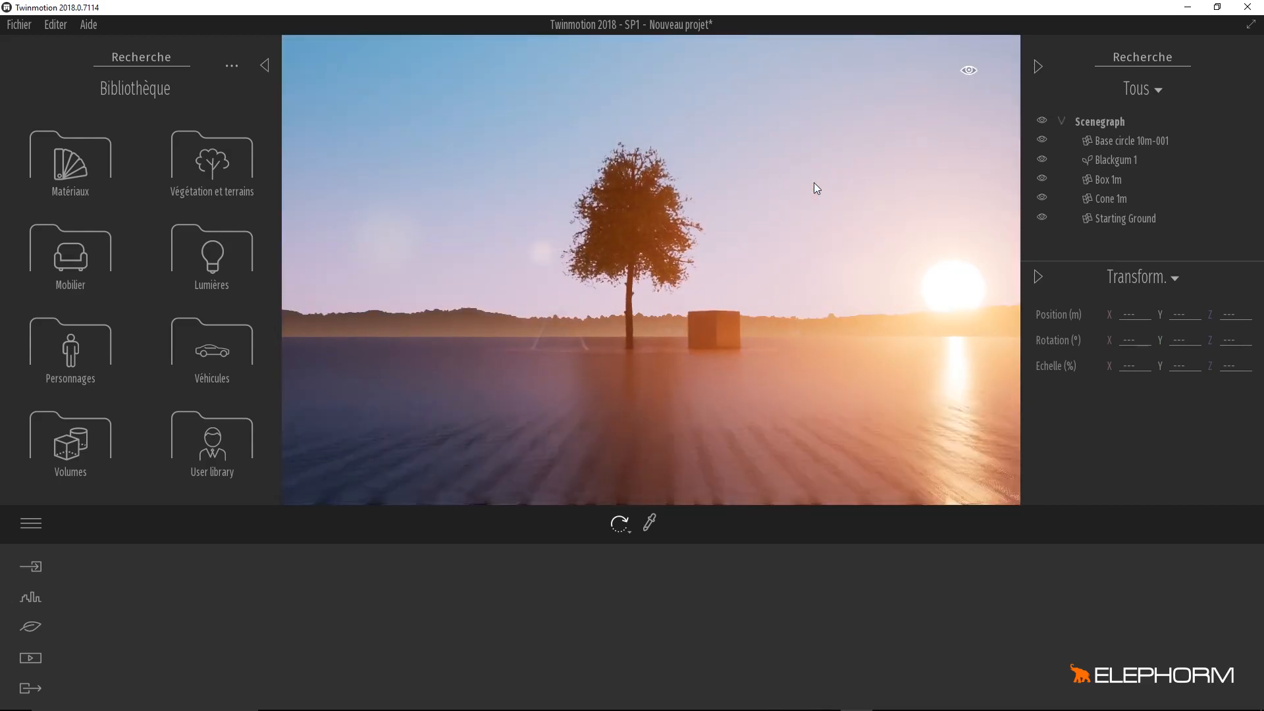
scroll(814, 183, up, 5)
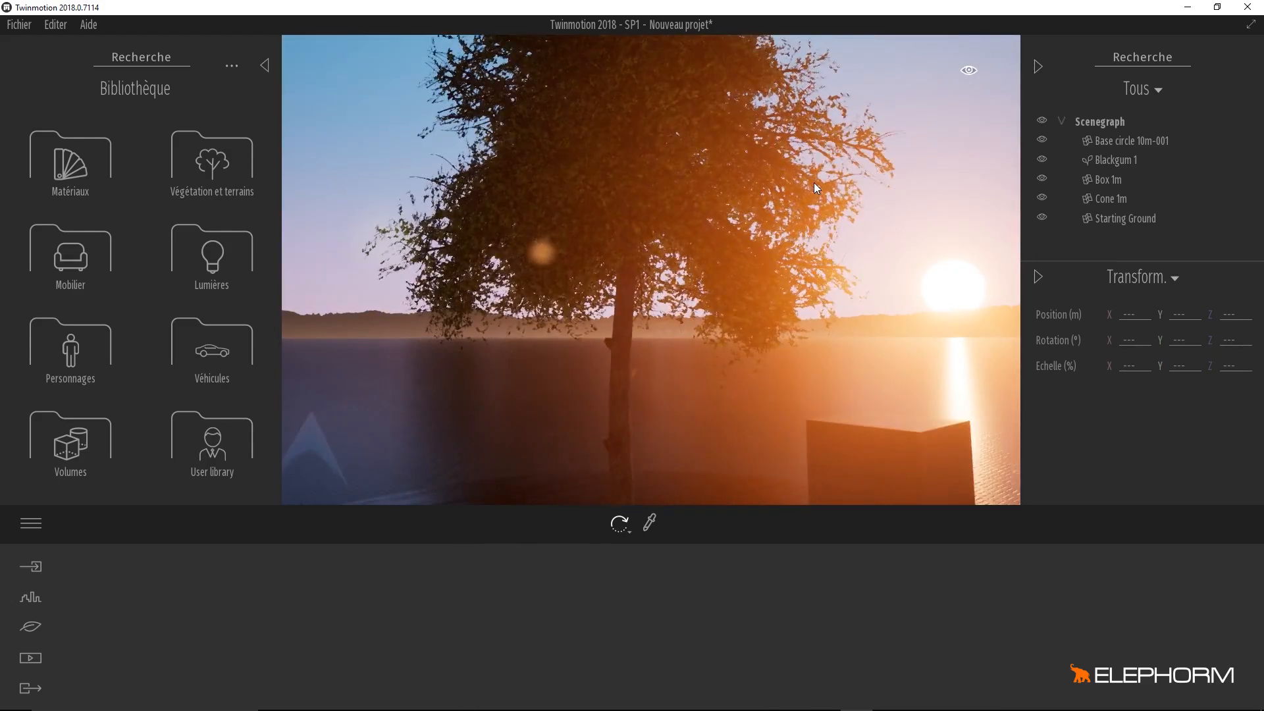
scroll(814, 183, down, 3)
scroll(814, 183, up, 4)
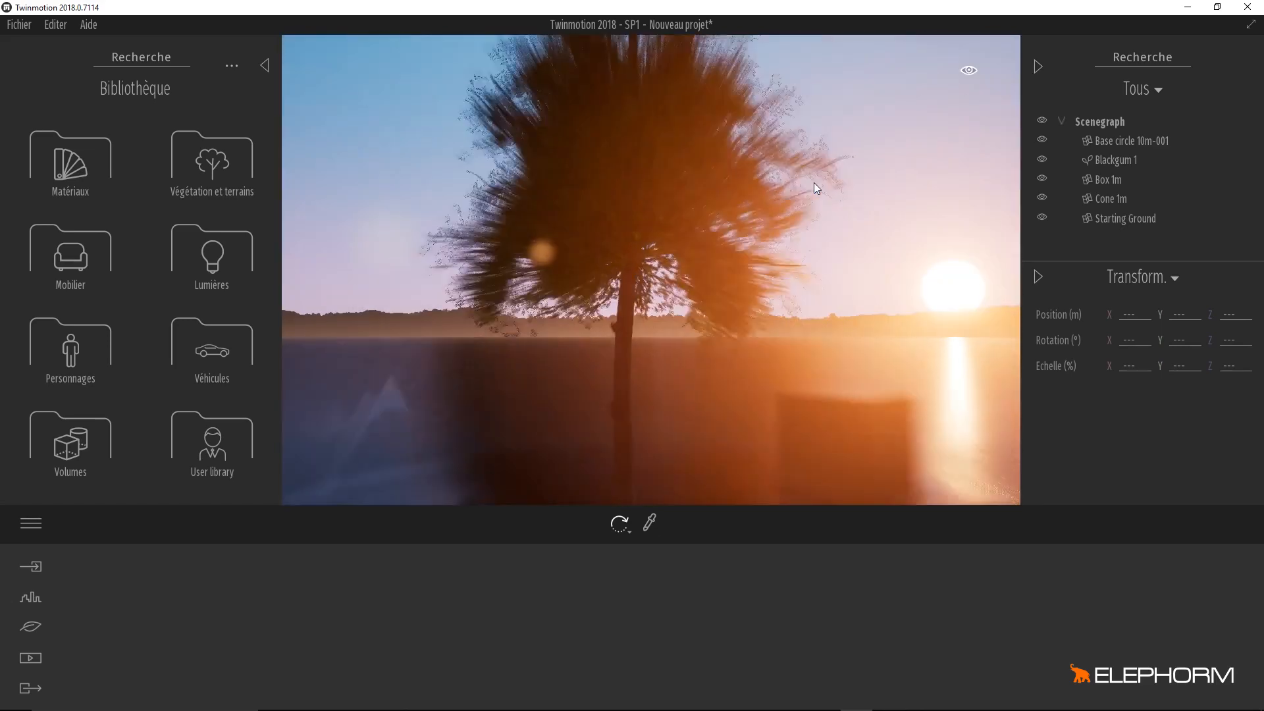
scroll(815, 188, down, 2)
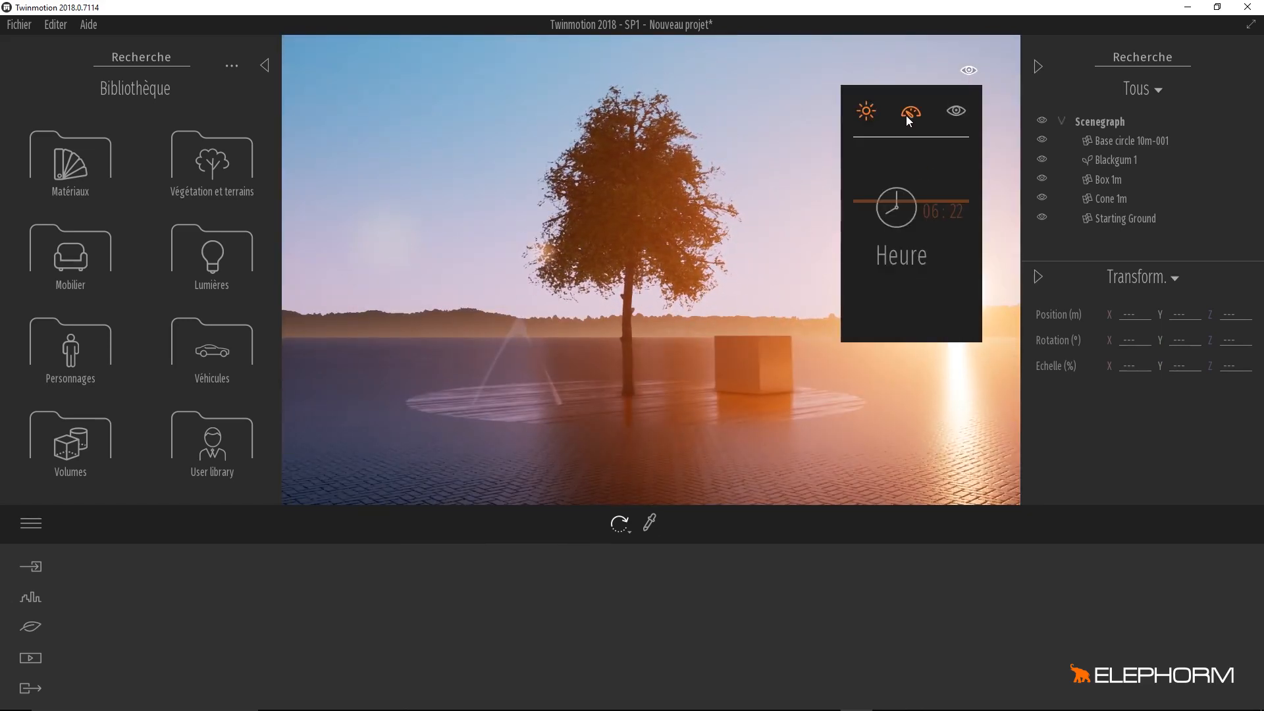
- Set the navigation speed to walking and move forward toward the tree
click(909, 113)
click(911, 290)
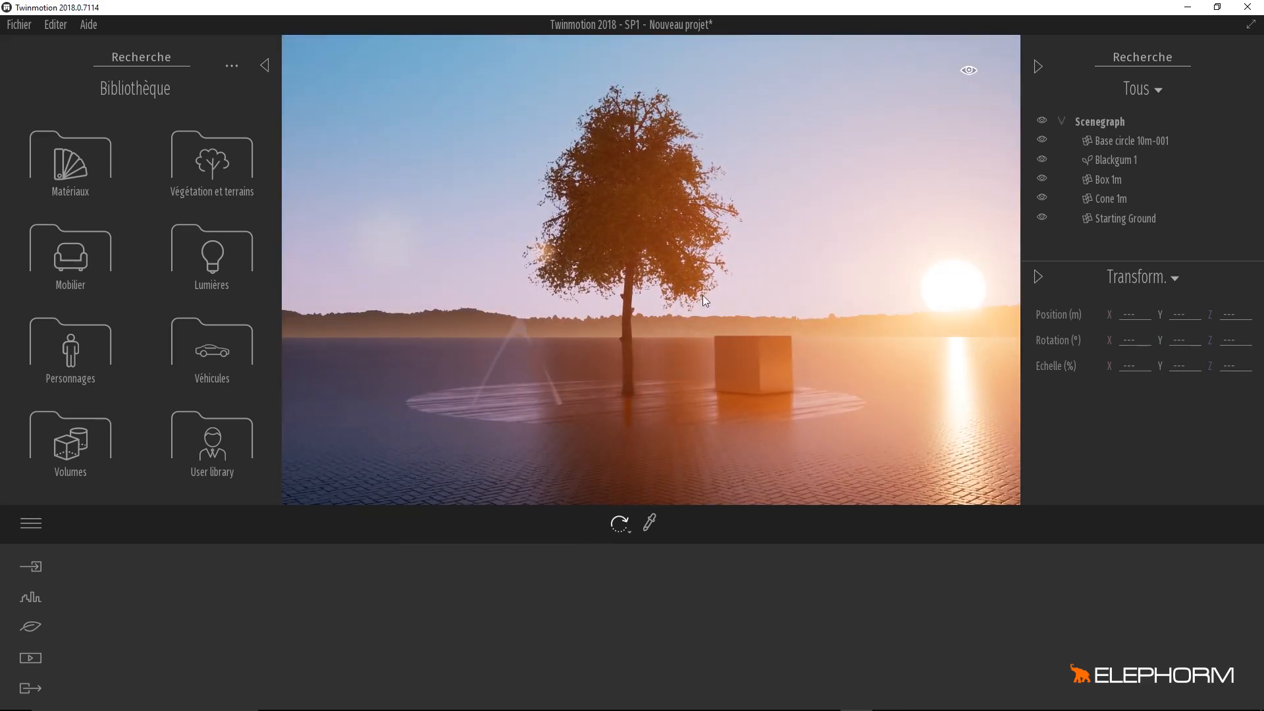
key(Up)
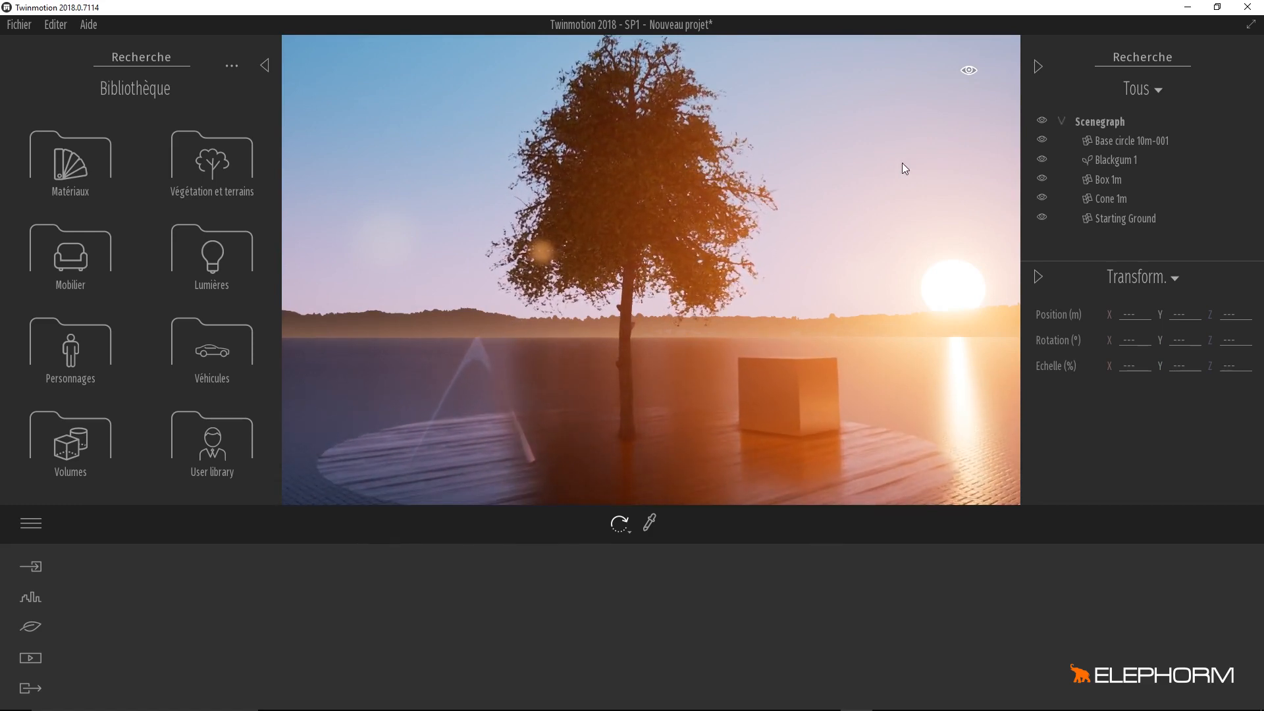
- Set the navigation speed to bicycle and test it by moving away from and back toward the tree
click(968, 71)
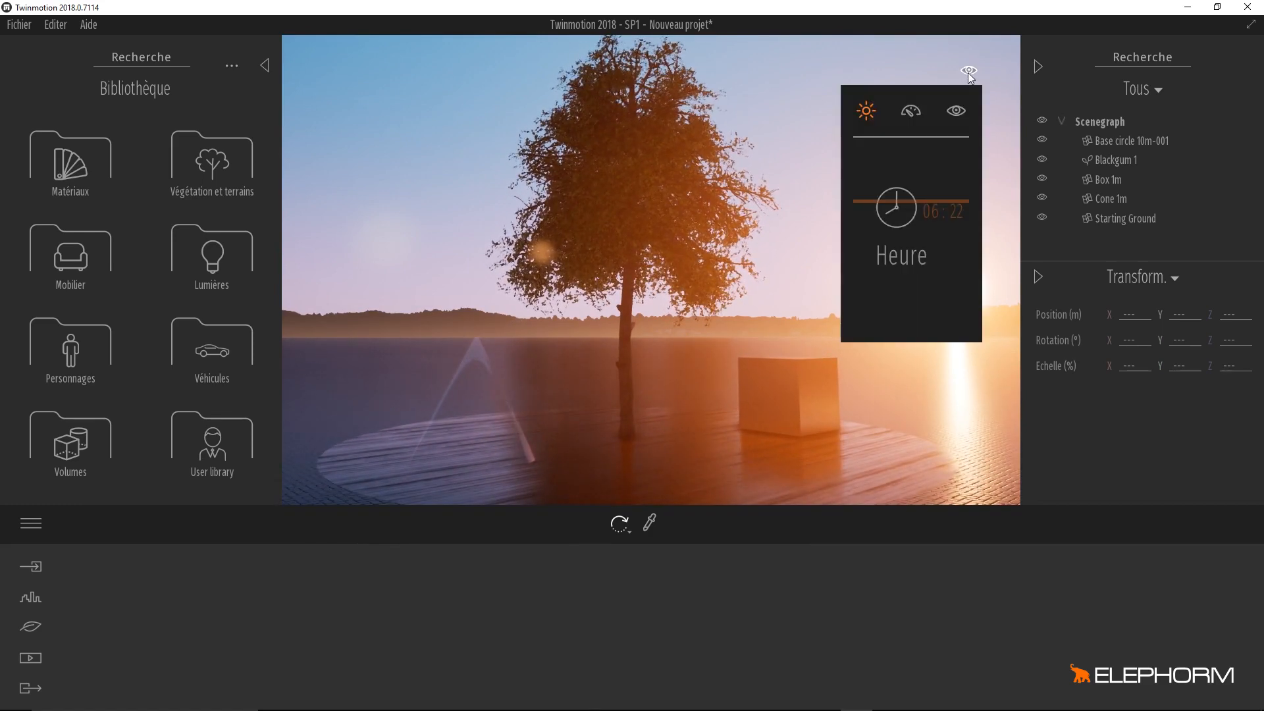
click(910, 112)
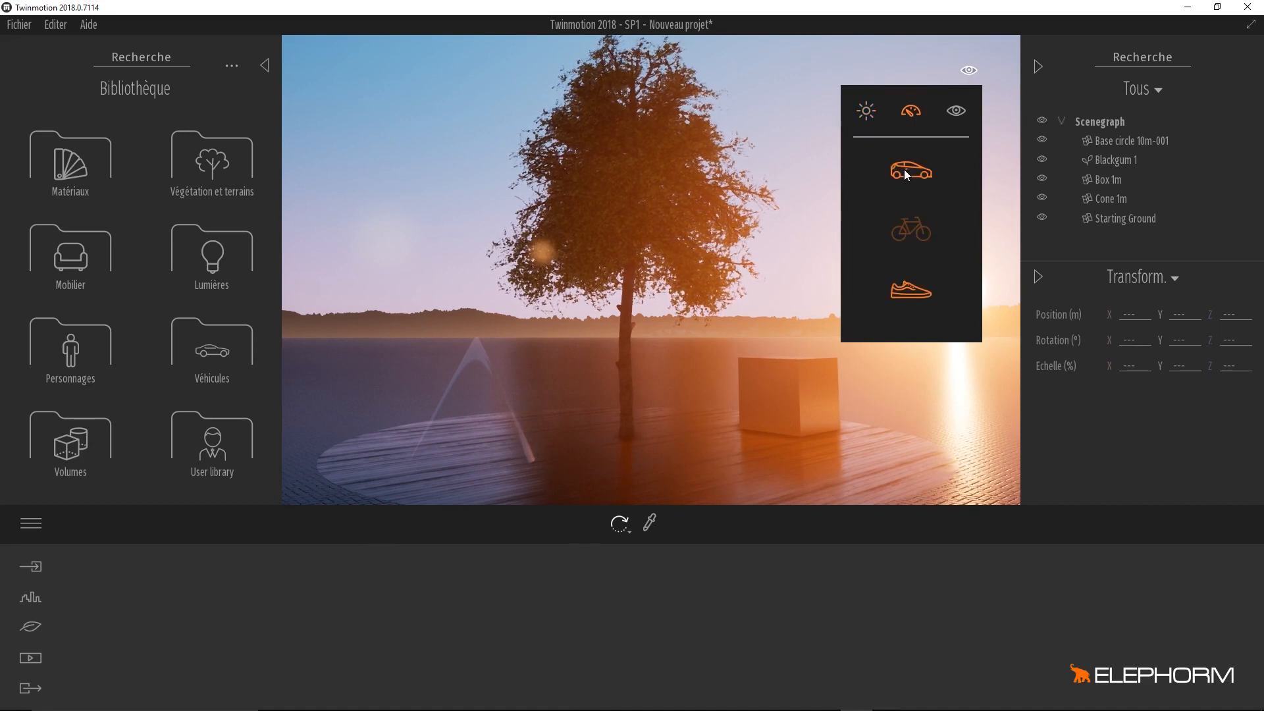
click(907, 236)
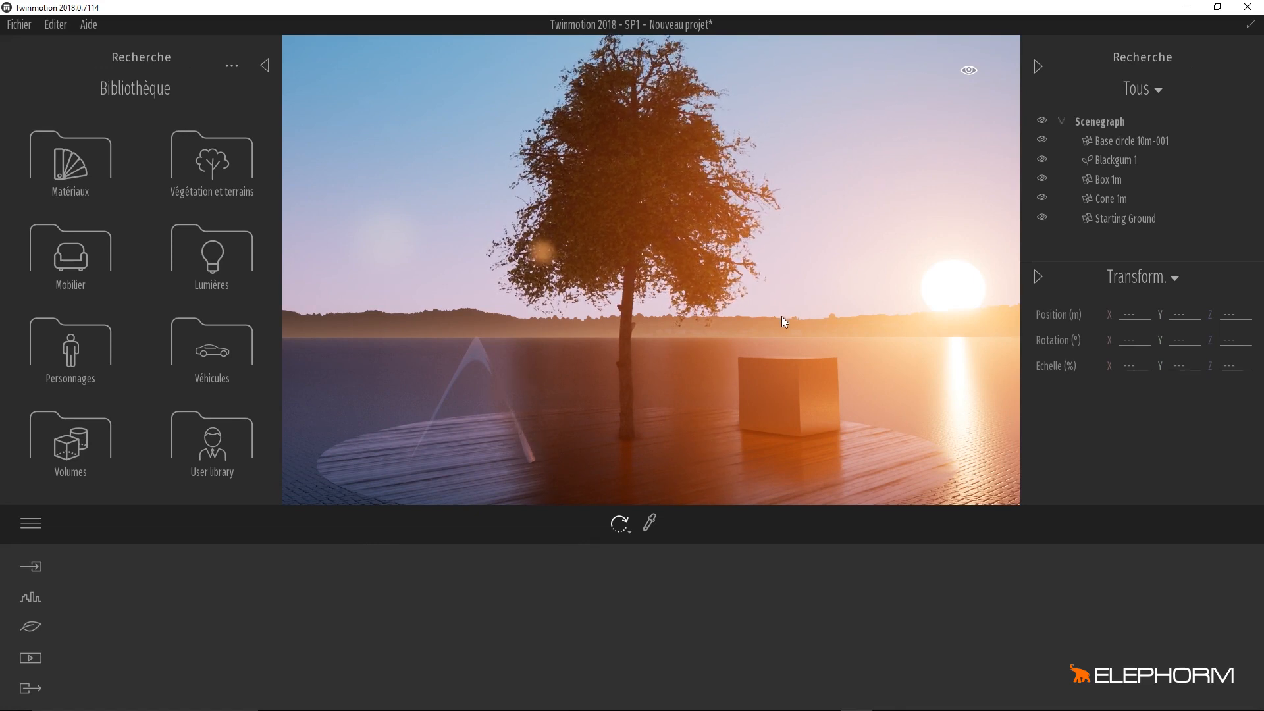
scroll(781, 317, down, 2)
scroll(781, 317, down, 2)
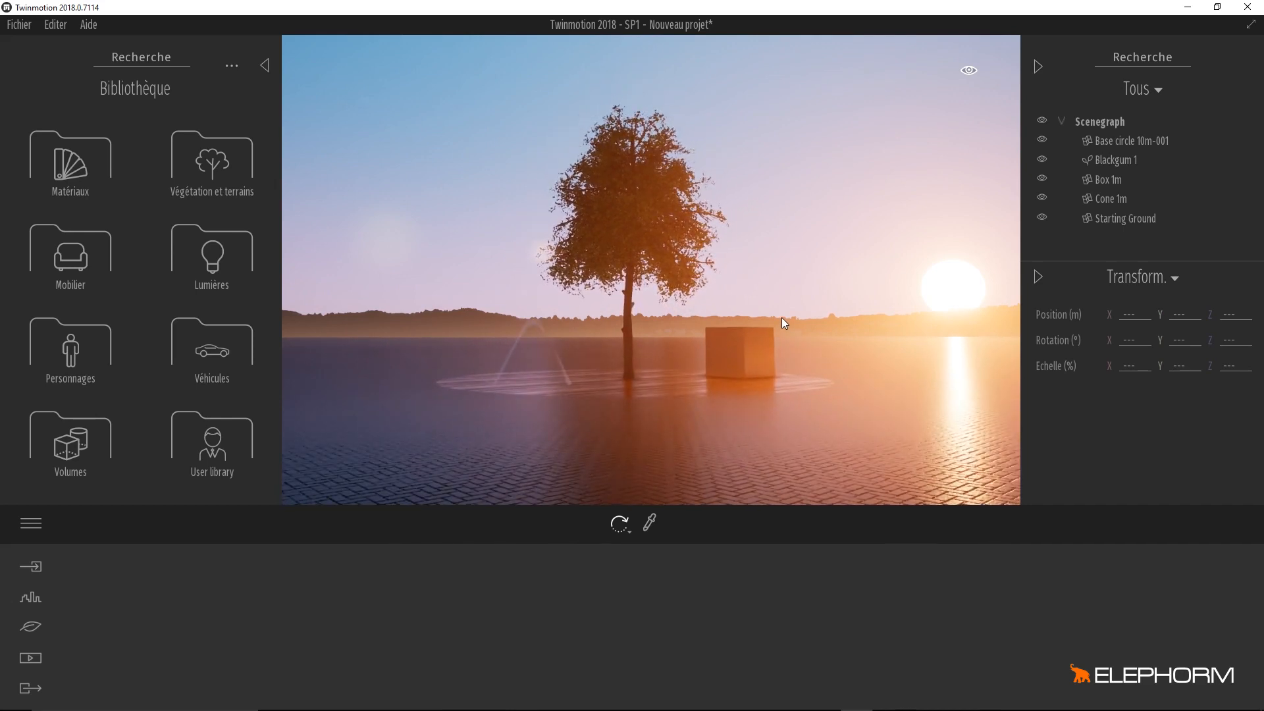
scroll(781, 317, up, 1)
scroll(781, 317, up, 4)
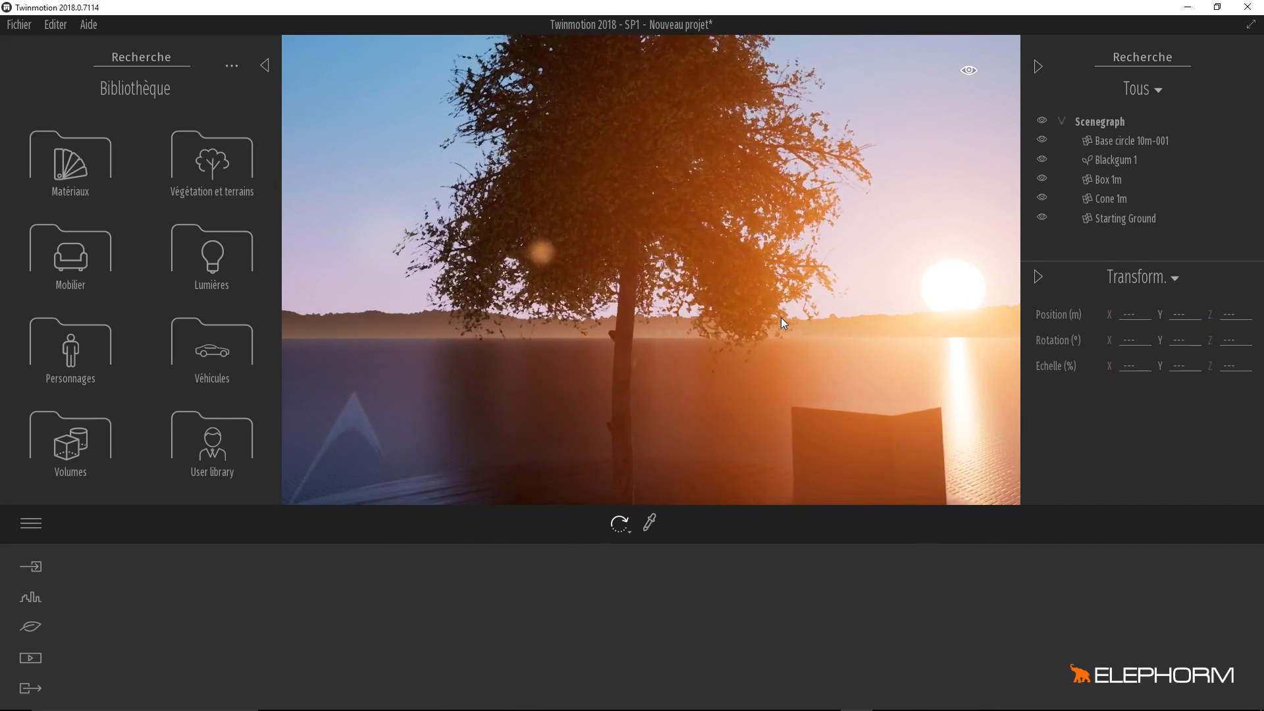
- Test the bicycle navigation speed further by repeatedly moving away from the tree and back toward it
scroll(717, 307, down, 5)
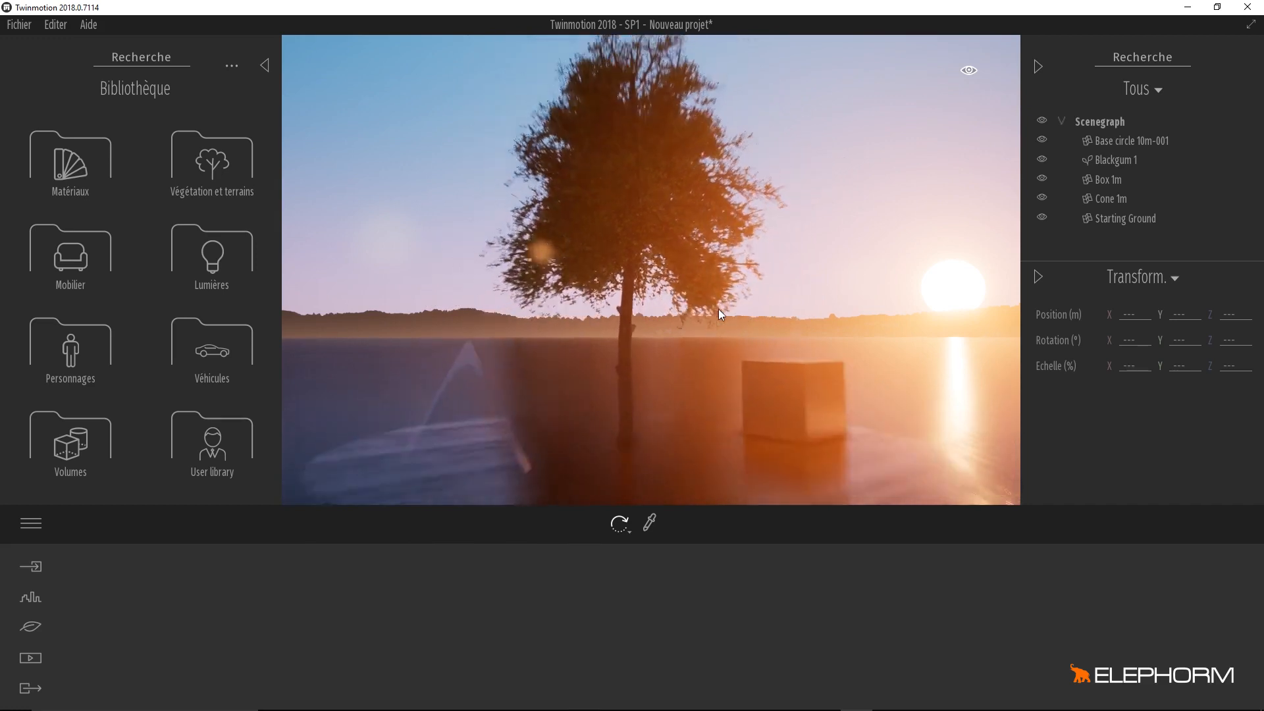
scroll(718, 309, up, 2)
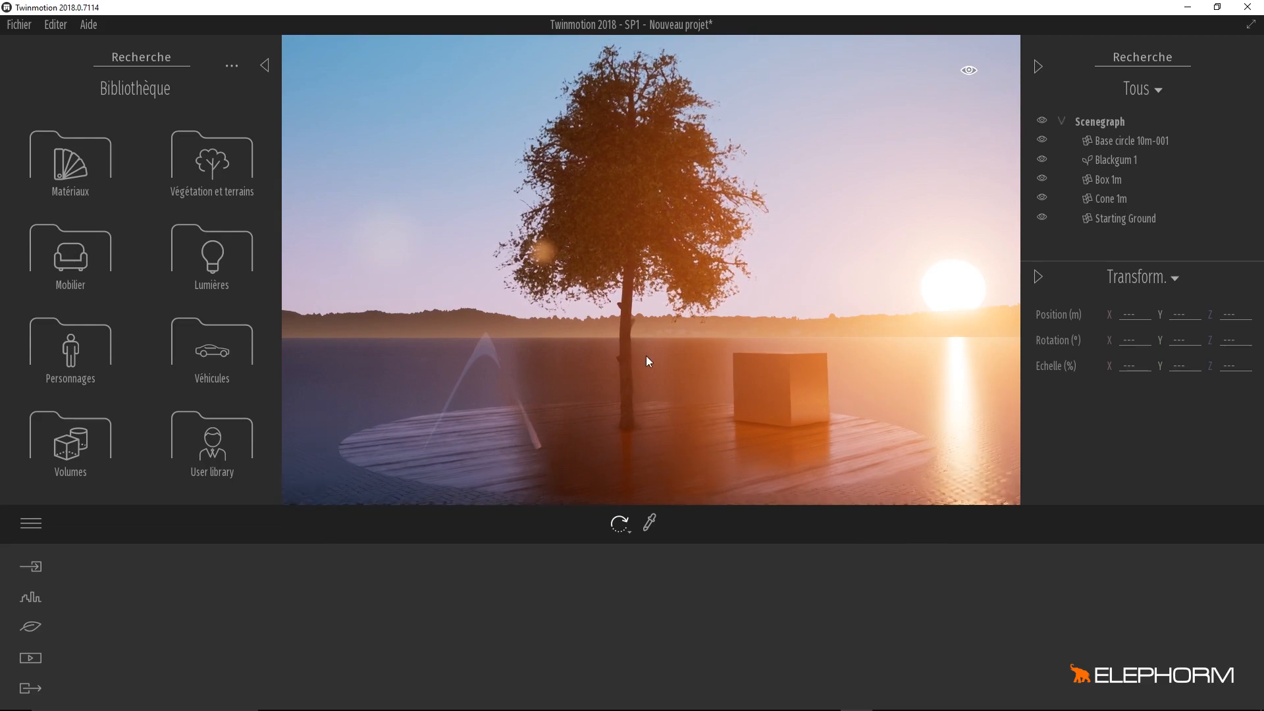
scroll(646, 357, down, 3)
scroll(646, 357, up, 3)
scroll(646, 357, up, 4)
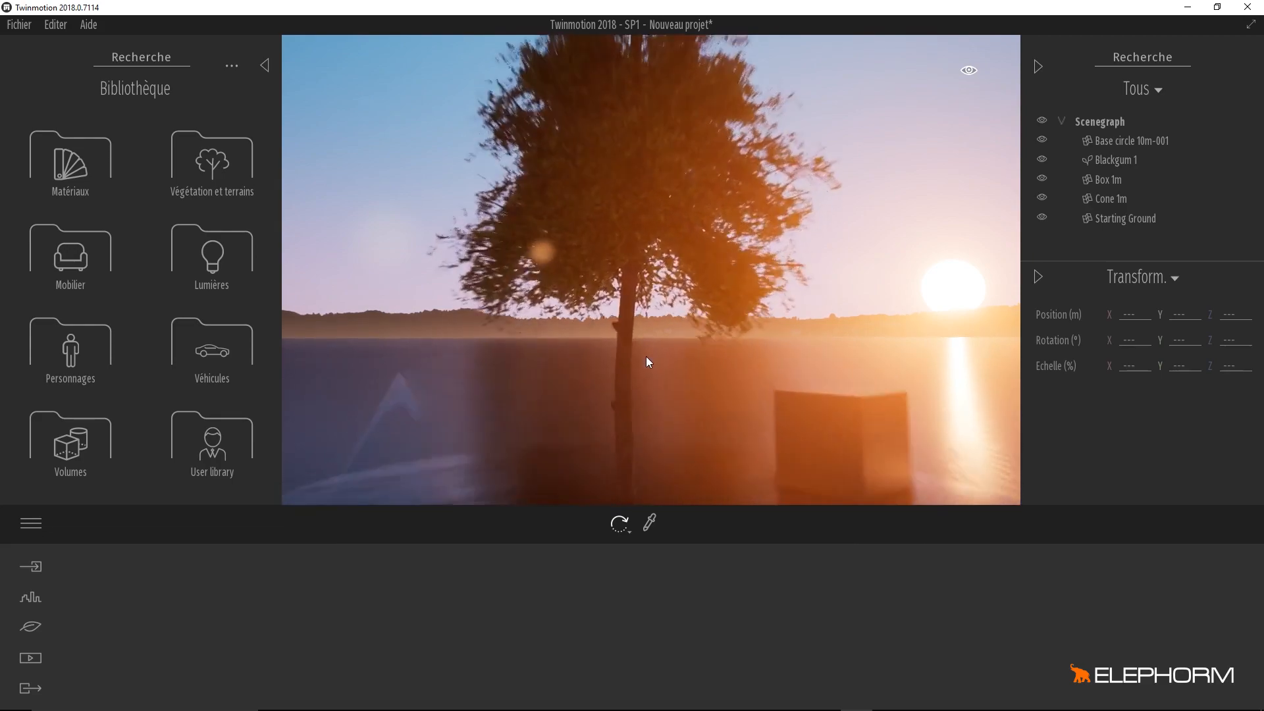
scroll(646, 357, down, 5)
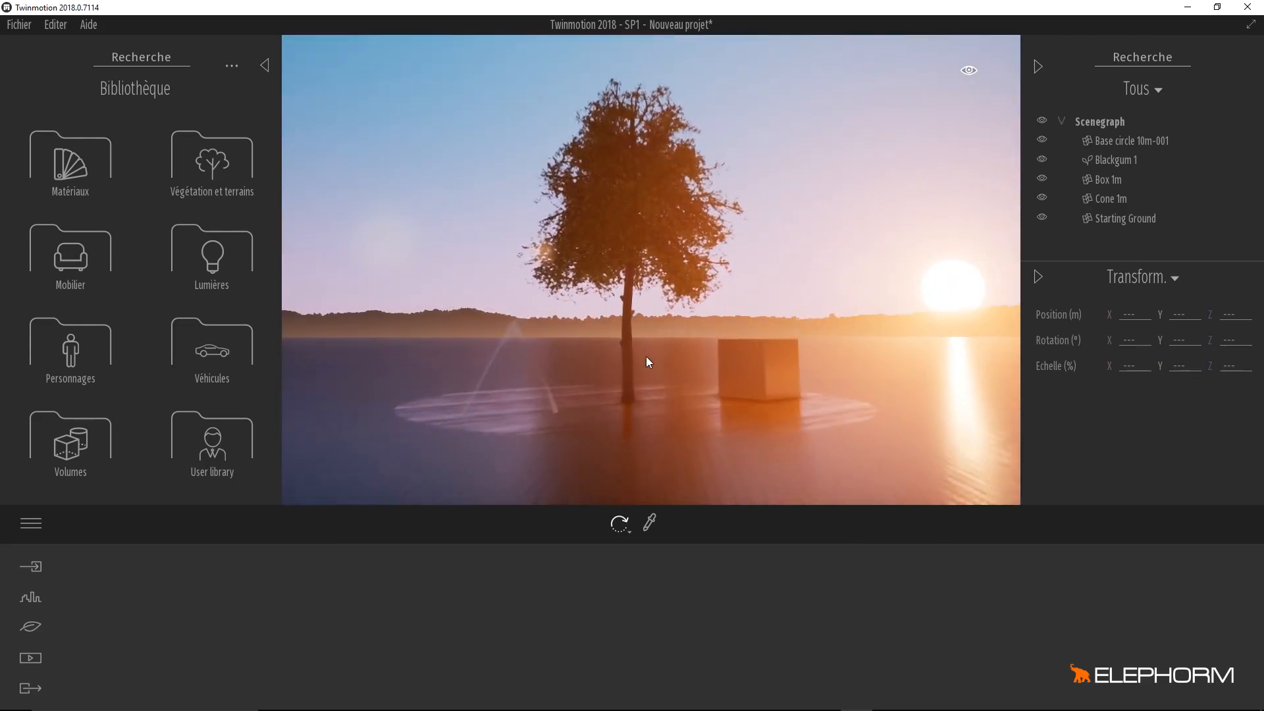
scroll(646, 362, up, 5)
scroll(646, 359, down, 5)
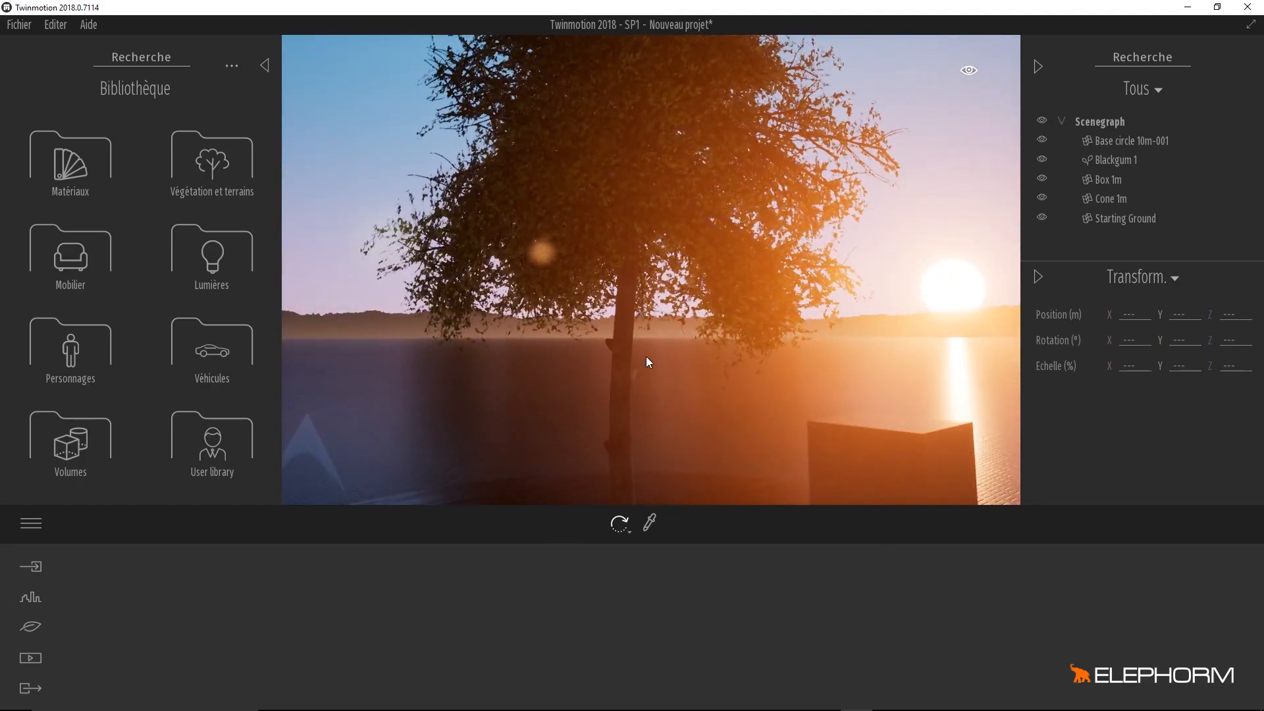
- Save a screenshot of the viewport using the view options and minimize the program to show the desktop
mouse_move(968, 70)
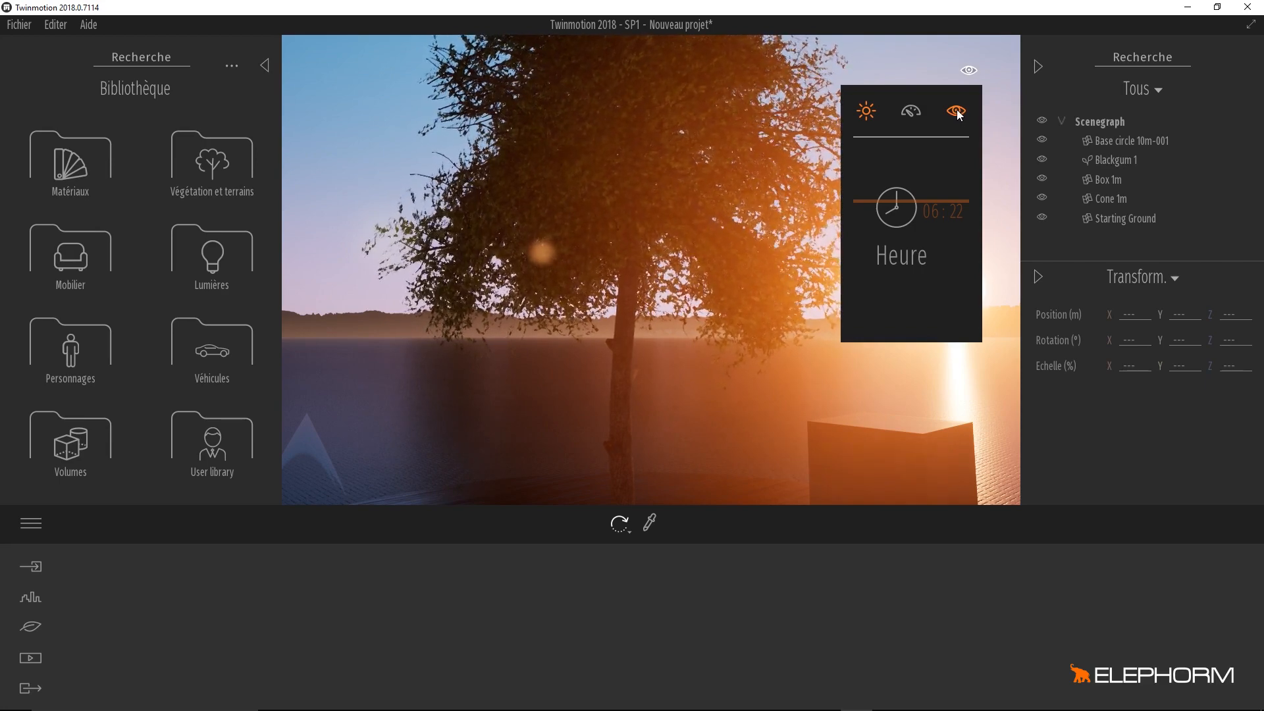
click(957, 113)
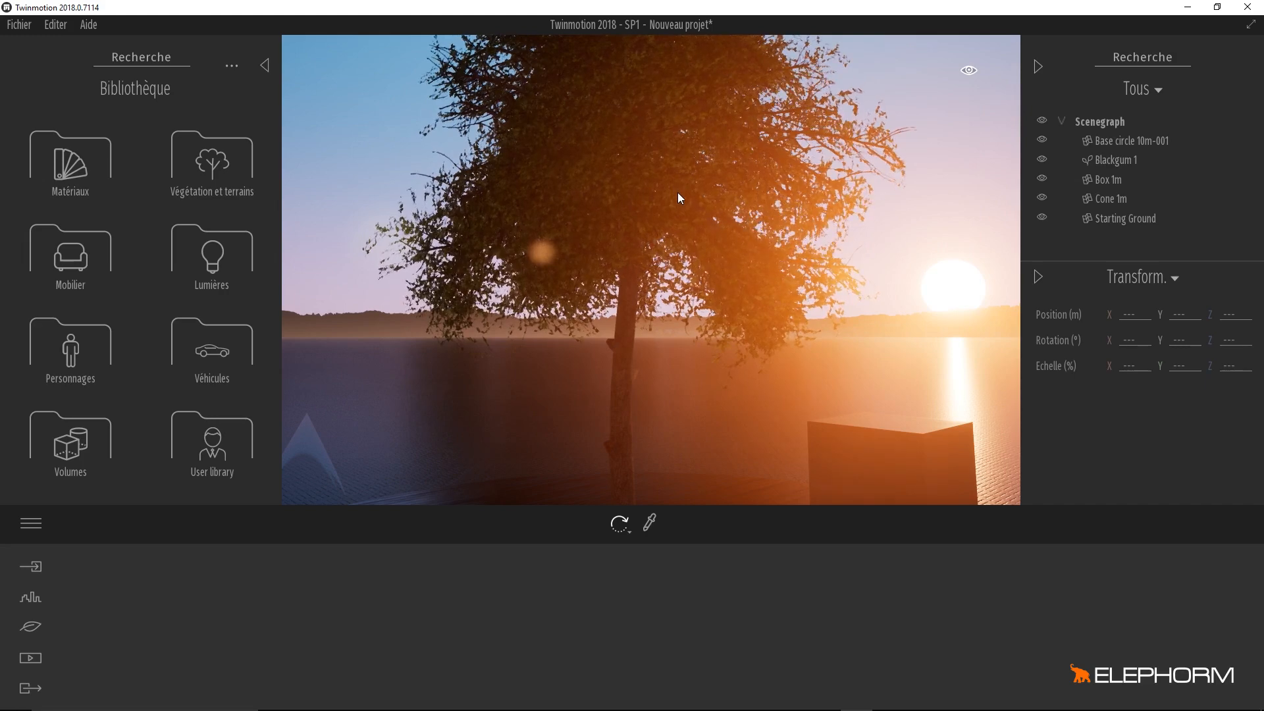
click(1189, 8)
click(203, 118)
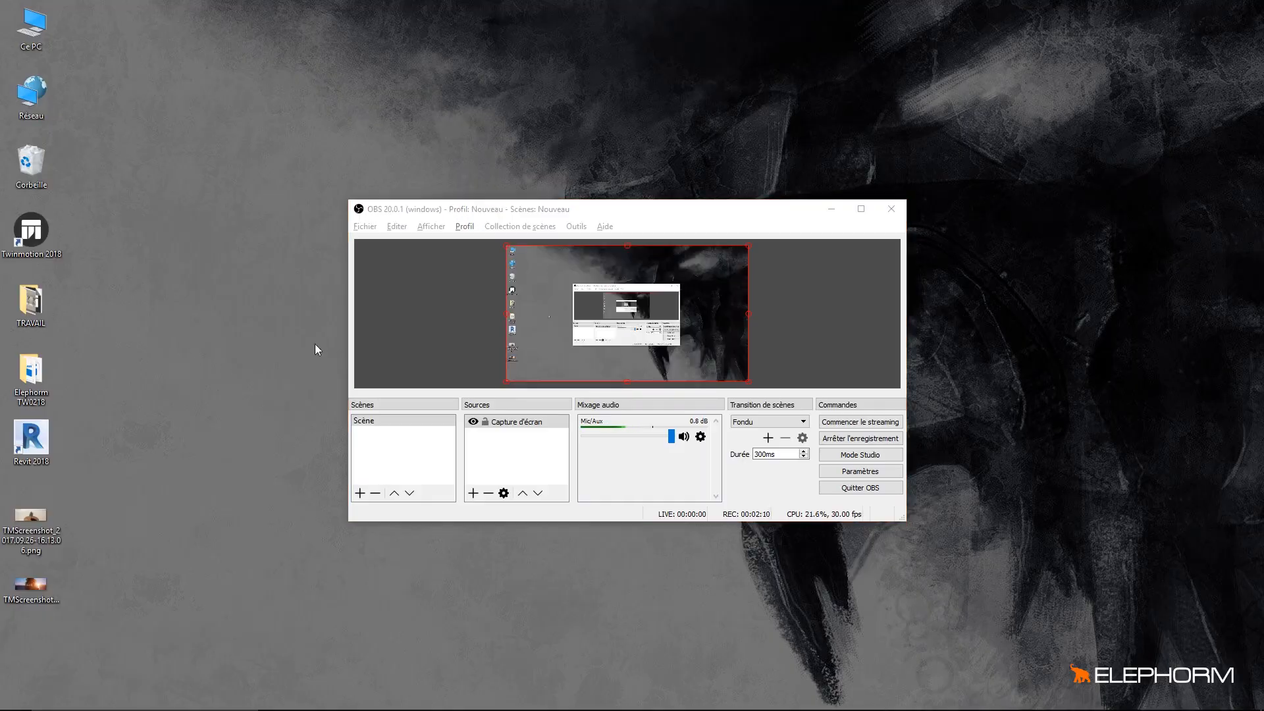
- Open the saved image TMScreenshot_2017.09.26-16.30.16.png from the desktop to inspect it, close it and switch back to Twinmotion
double_click(33, 586)
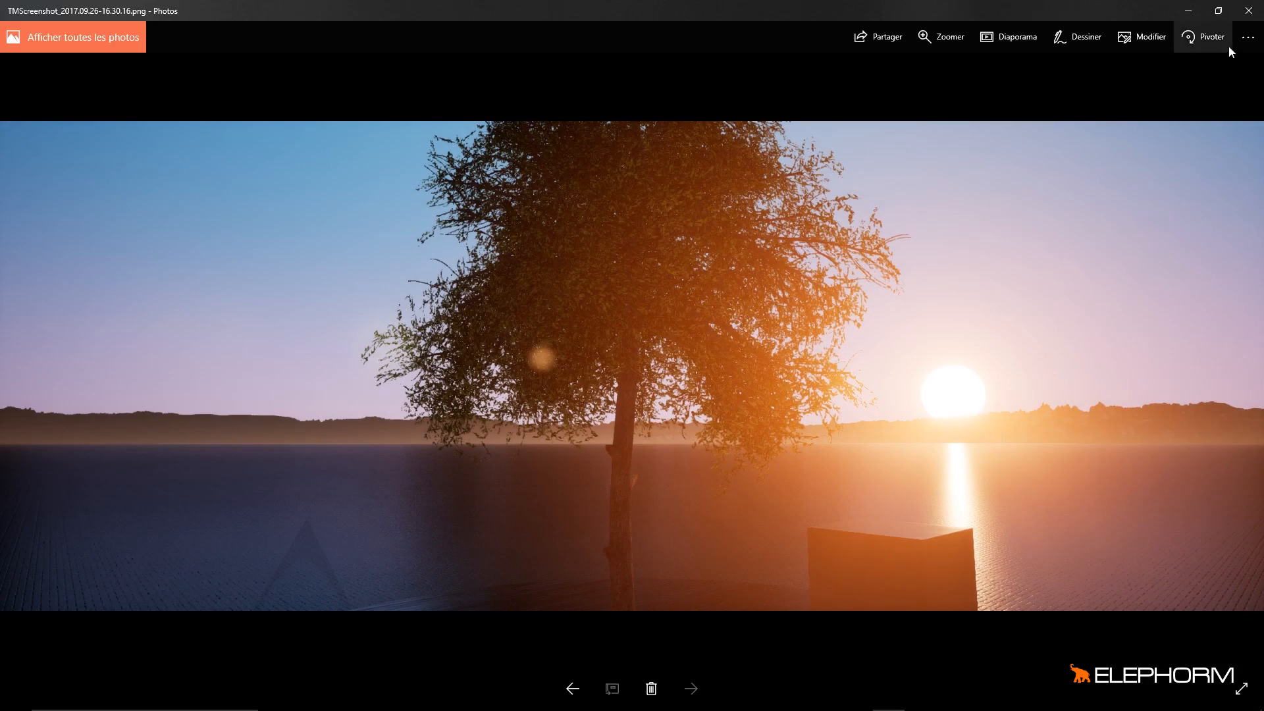
click(1249, 11)
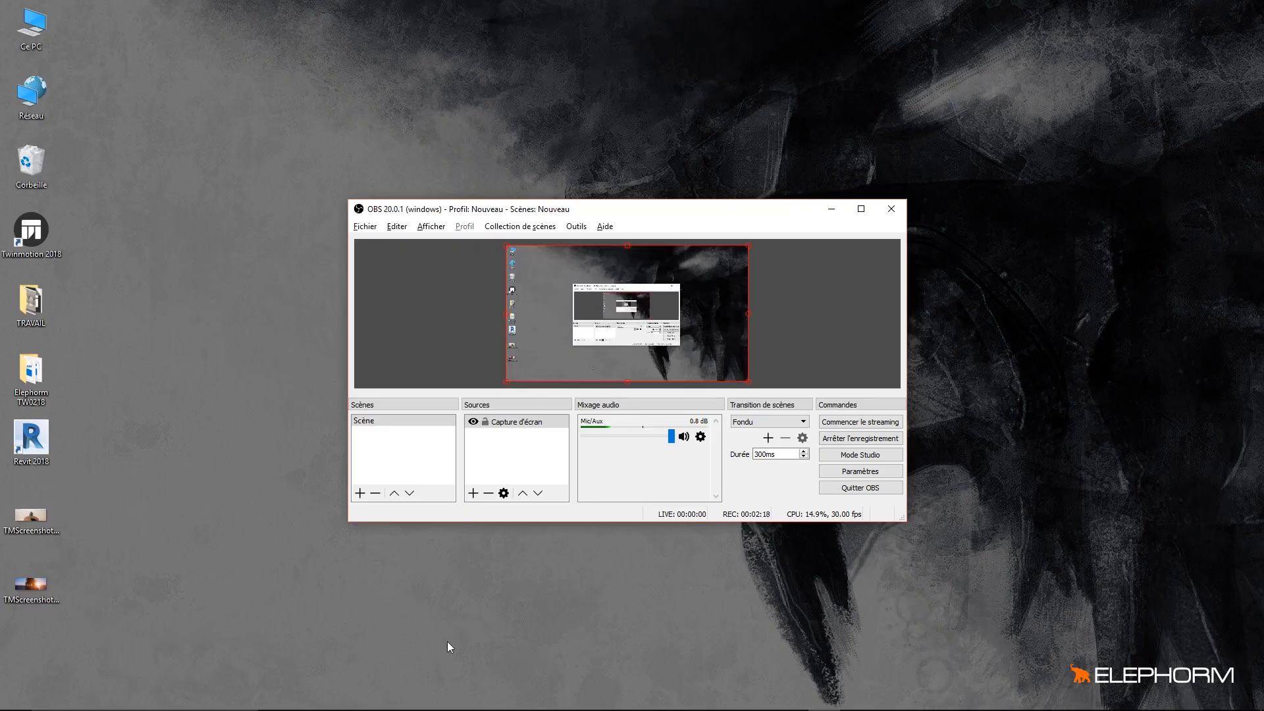
click(854, 700)
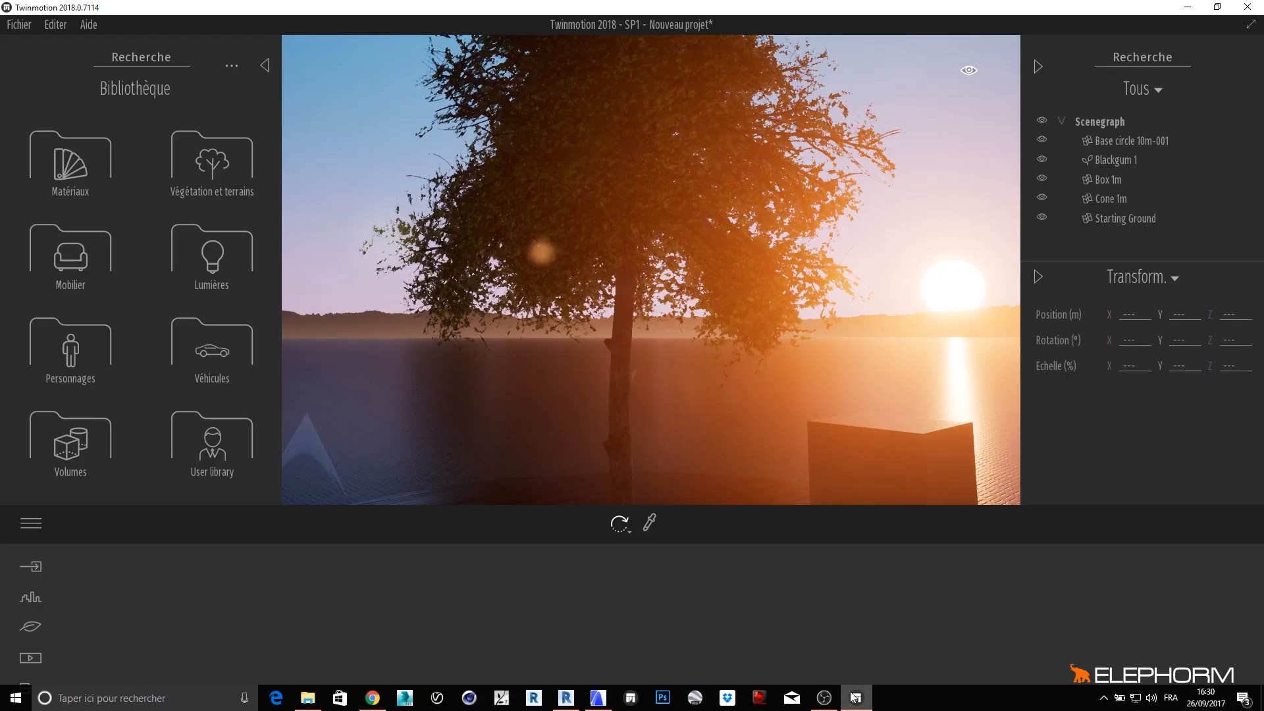
- Start the full-window walkthrough mode from the view options and move forward, backward and sideways around the tree
mouse_move(970, 74)
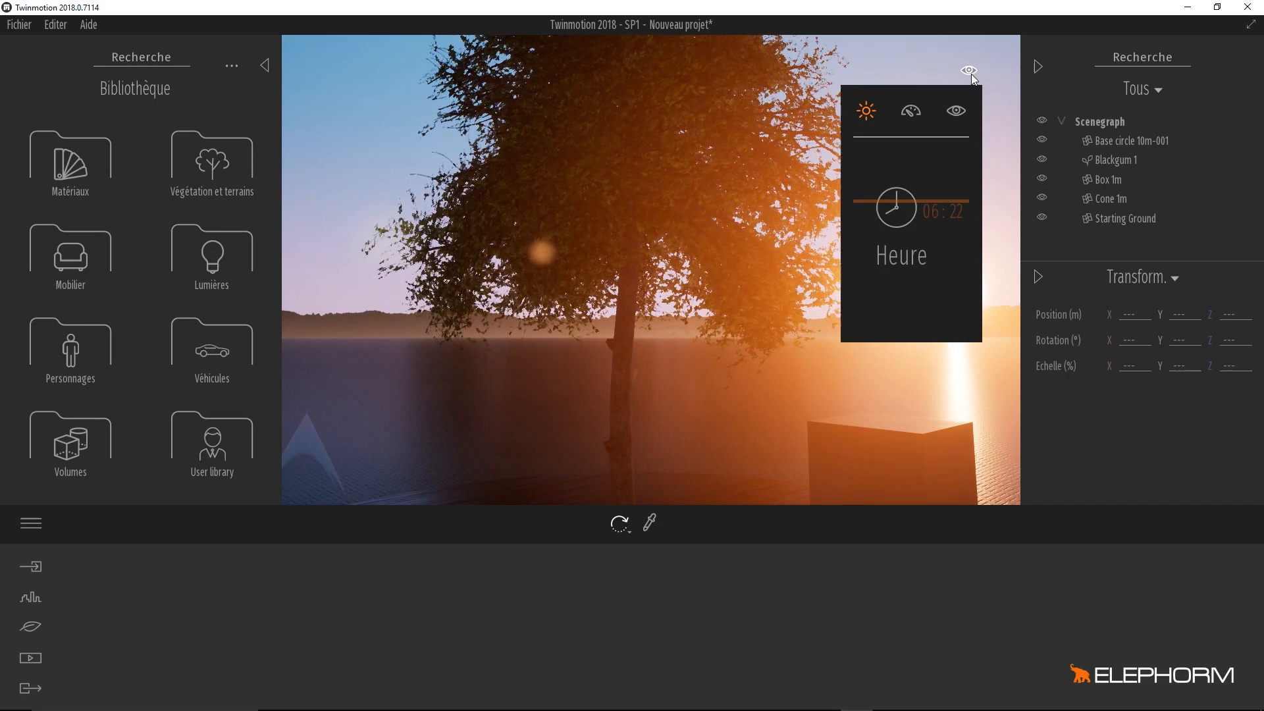
click(956, 111)
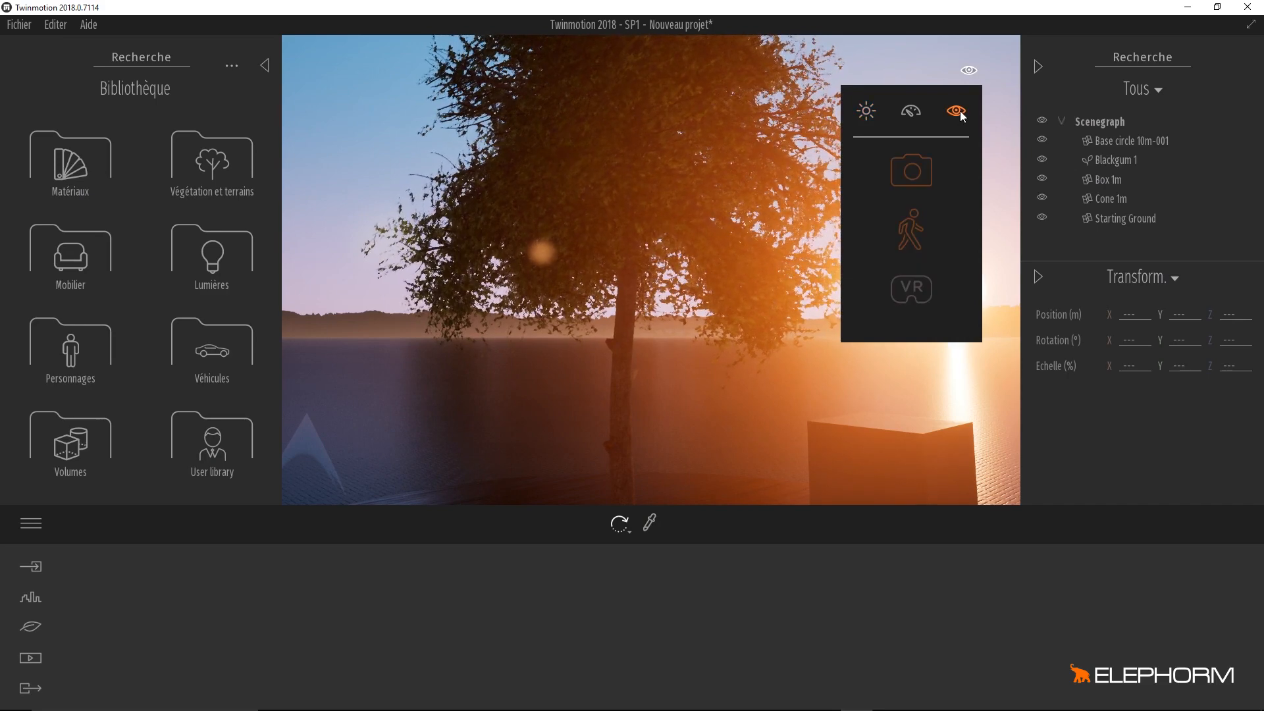
click(913, 230)
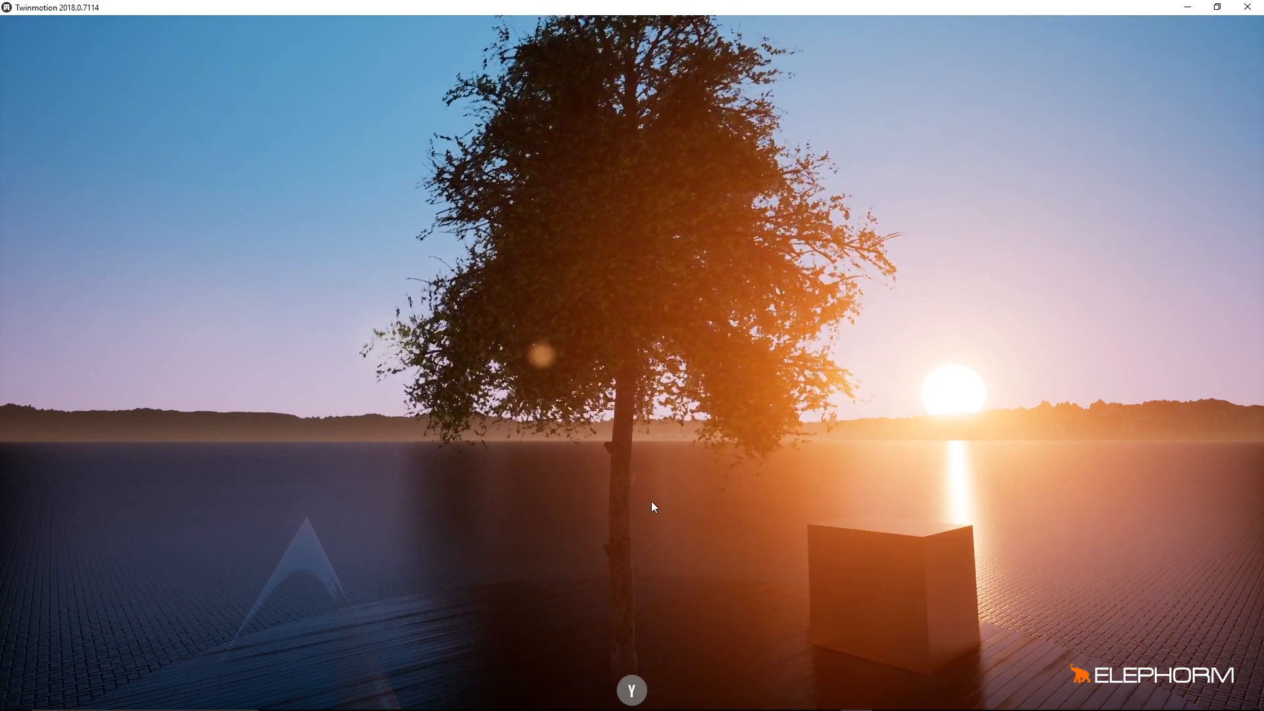
key(Up)
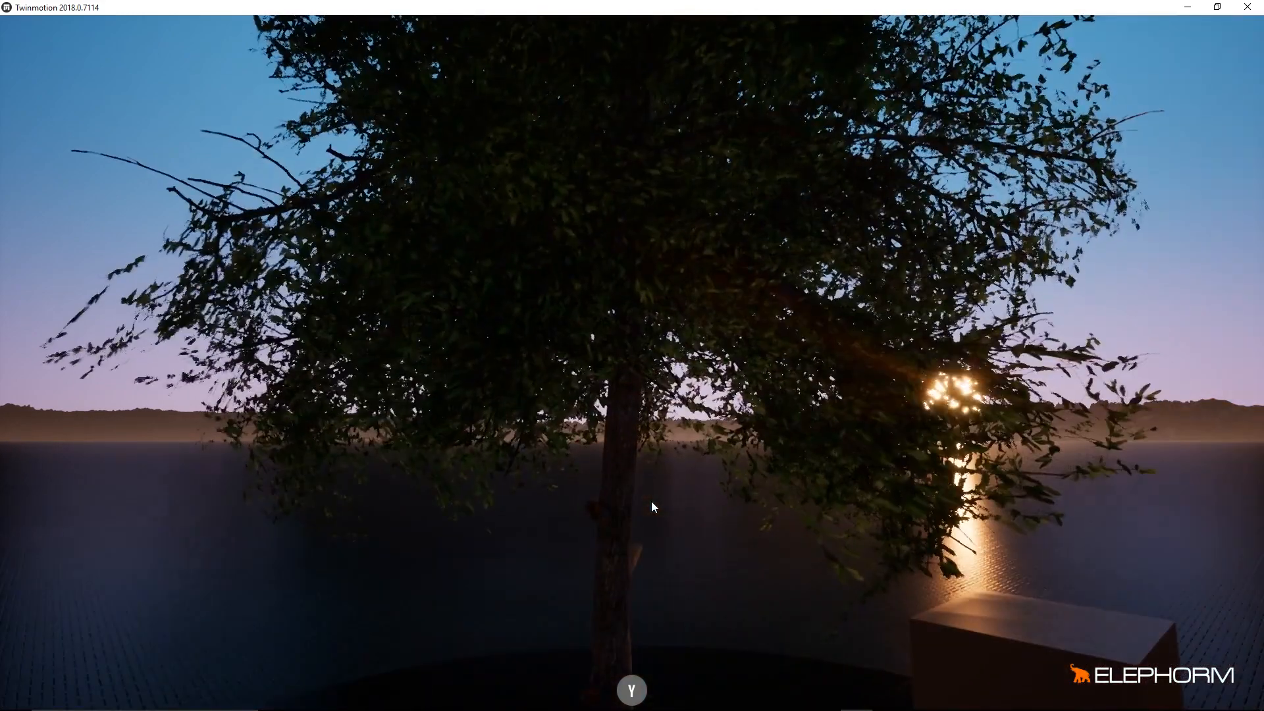
key(Down)
key(Right)
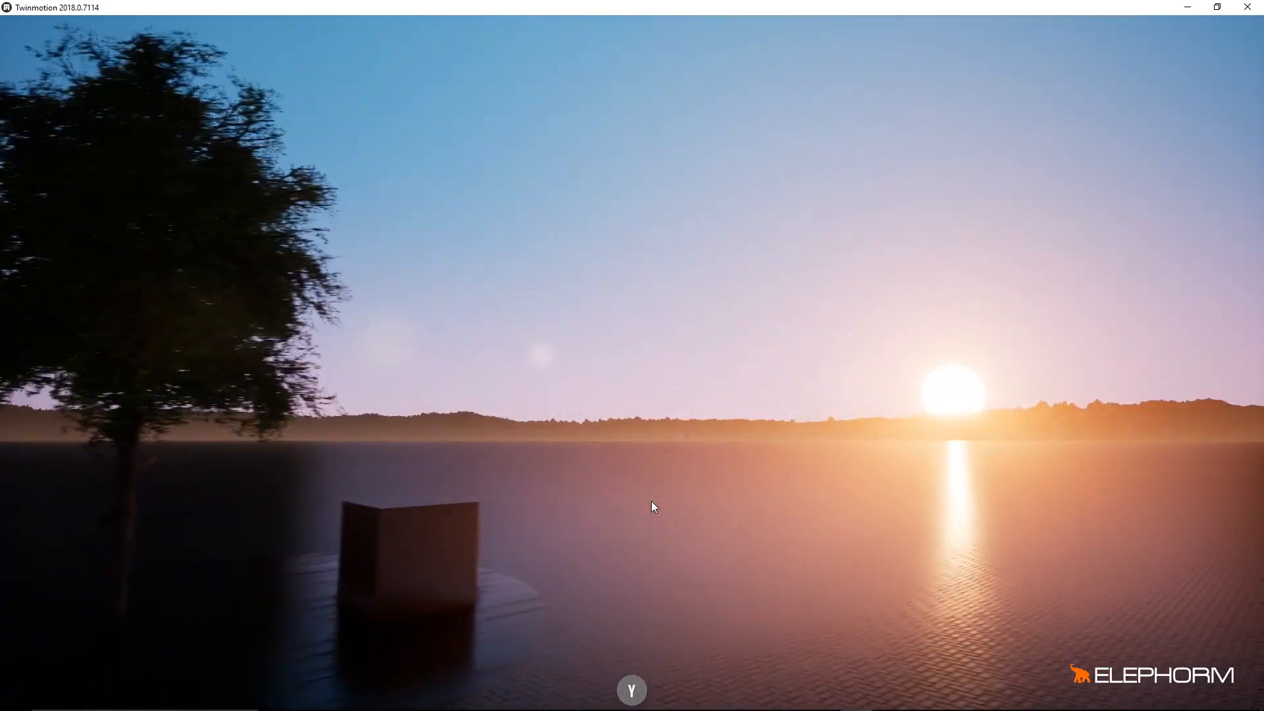
- Pan, orbit and zoom the walkthrough view to frame the tree, cone and box on the round wooden base
middle_drag(826, 231, 743, 266)
right_drag(744, 266, 760, 319)
scroll(725, 401, up, 2)
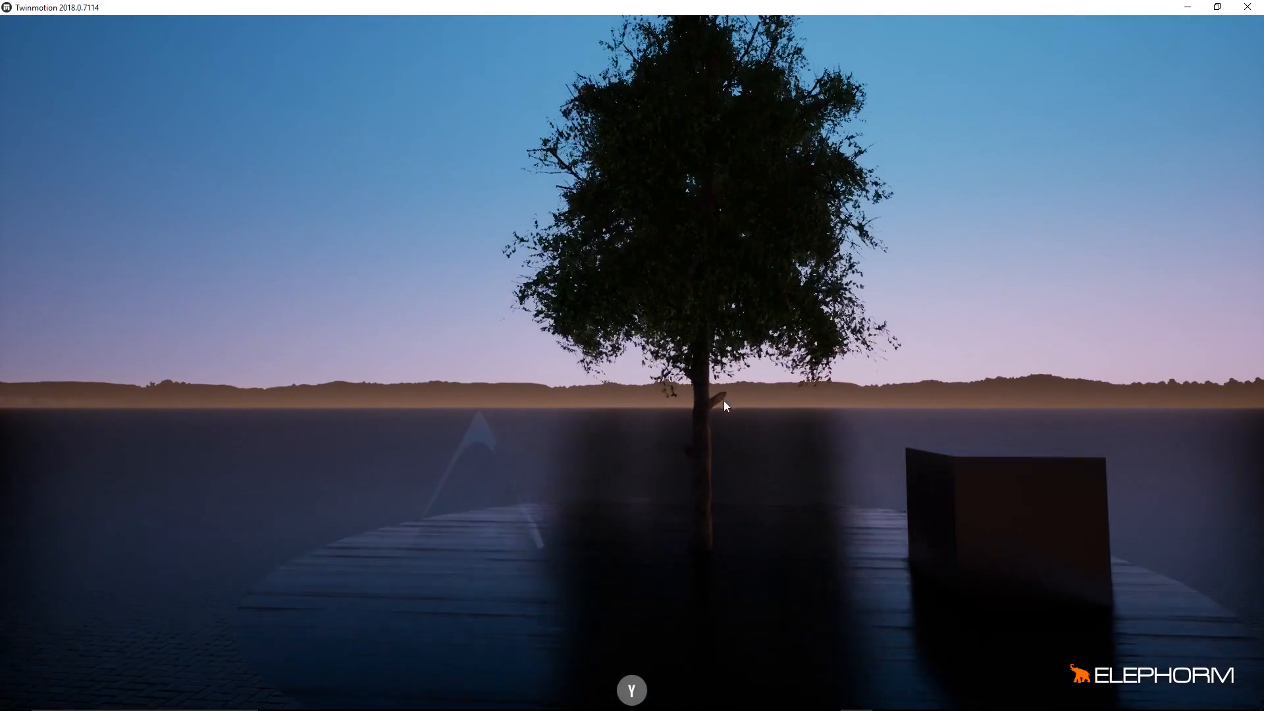
scroll(658, 484, down, 3)
right_drag(658, 484, 723, 499)
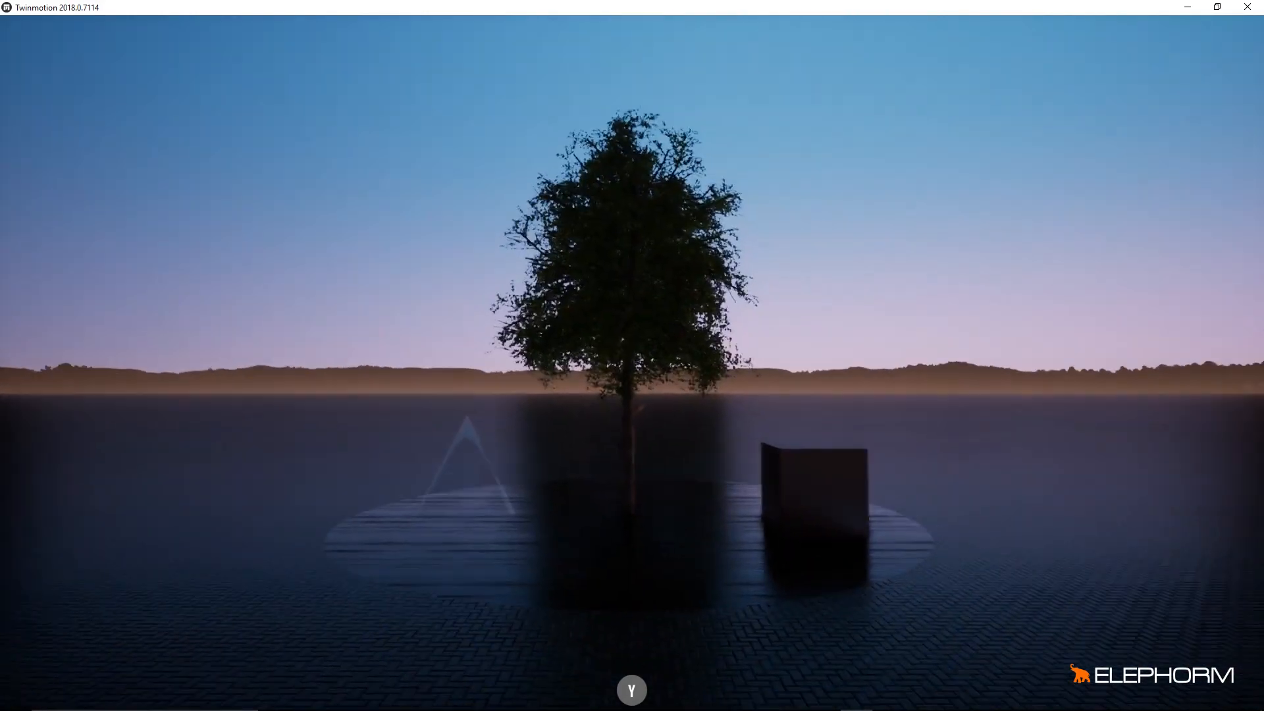
- Show the walkthrough controls, set the time of day to 09:41 and the month to Août
click(632, 692)
drag(507, 688, 631, 690)
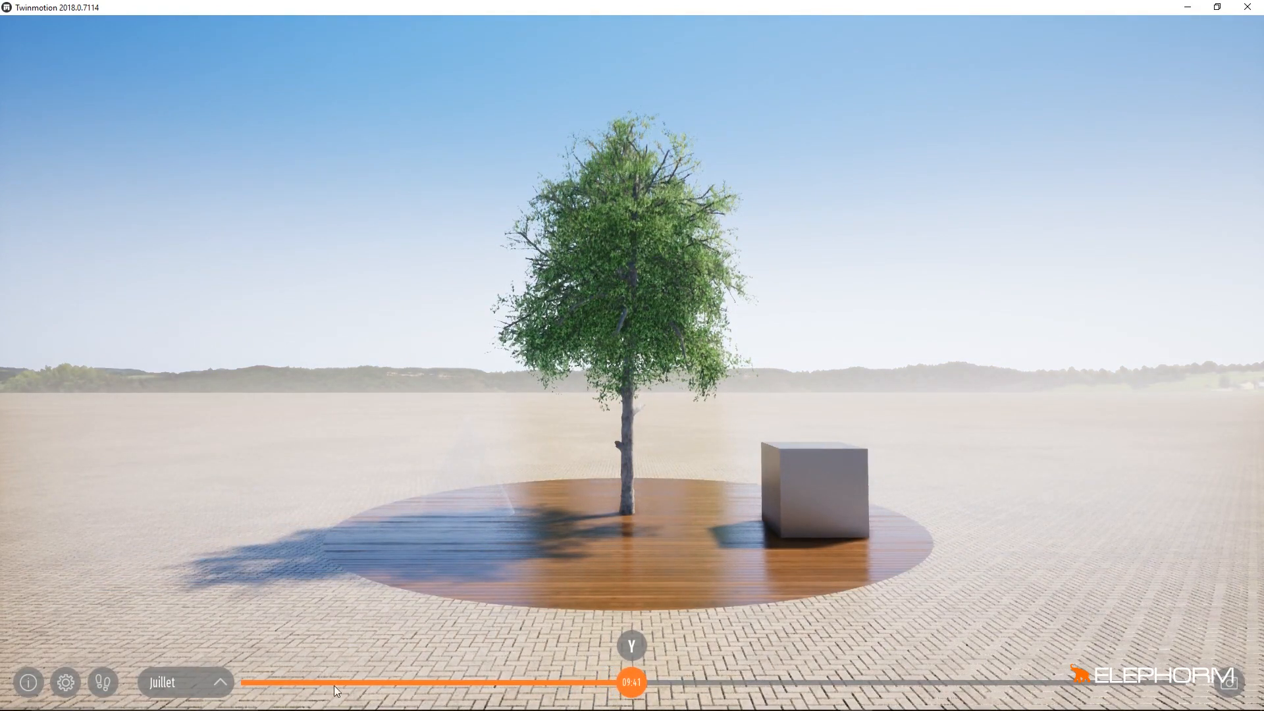
click(180, 684)
click(165, 595)
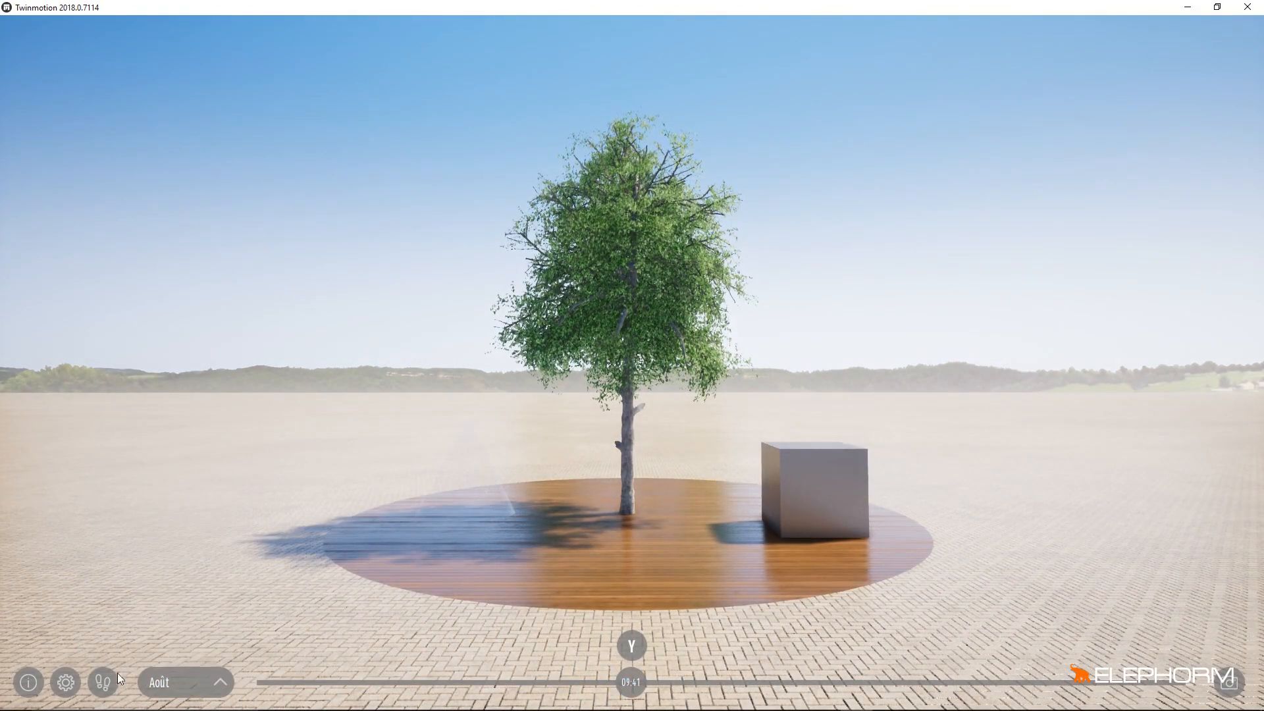
- Switch the walkthrough to pedestrian navigation and try walking forward, right, left and backward near the tree
click(102, 682)
key(Up)
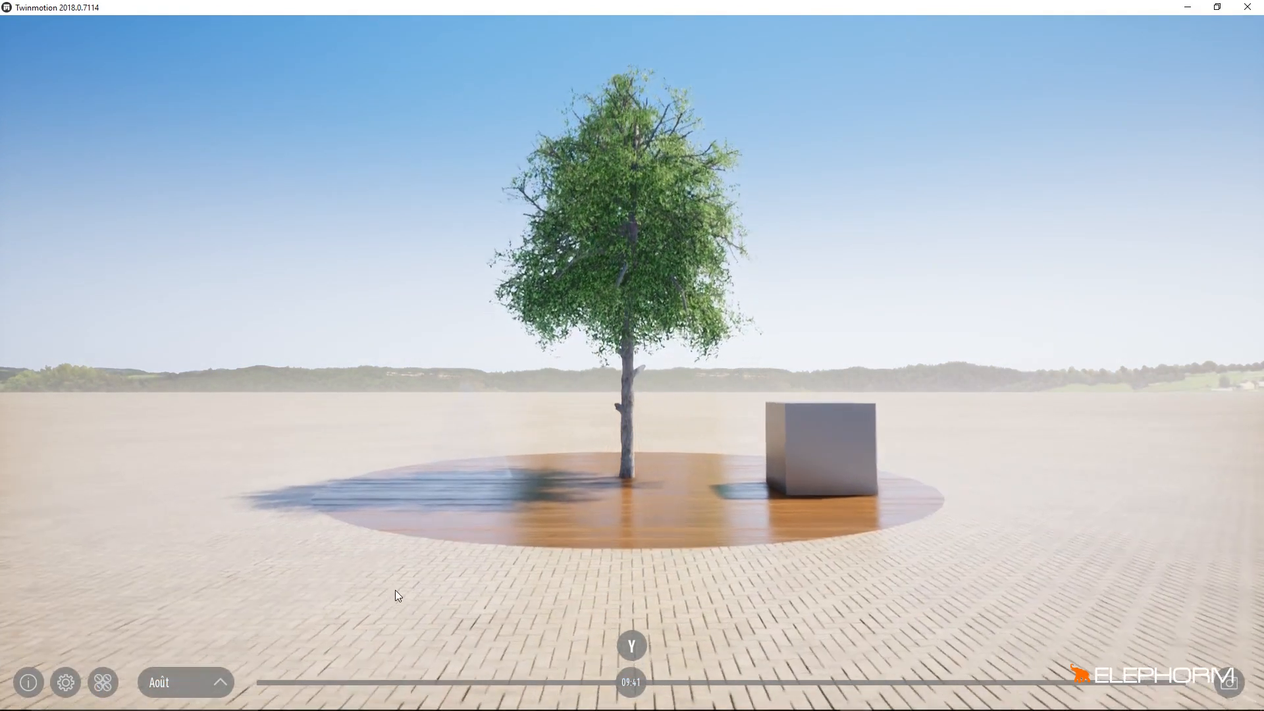
key(Right)
key(Left)
key(Down)
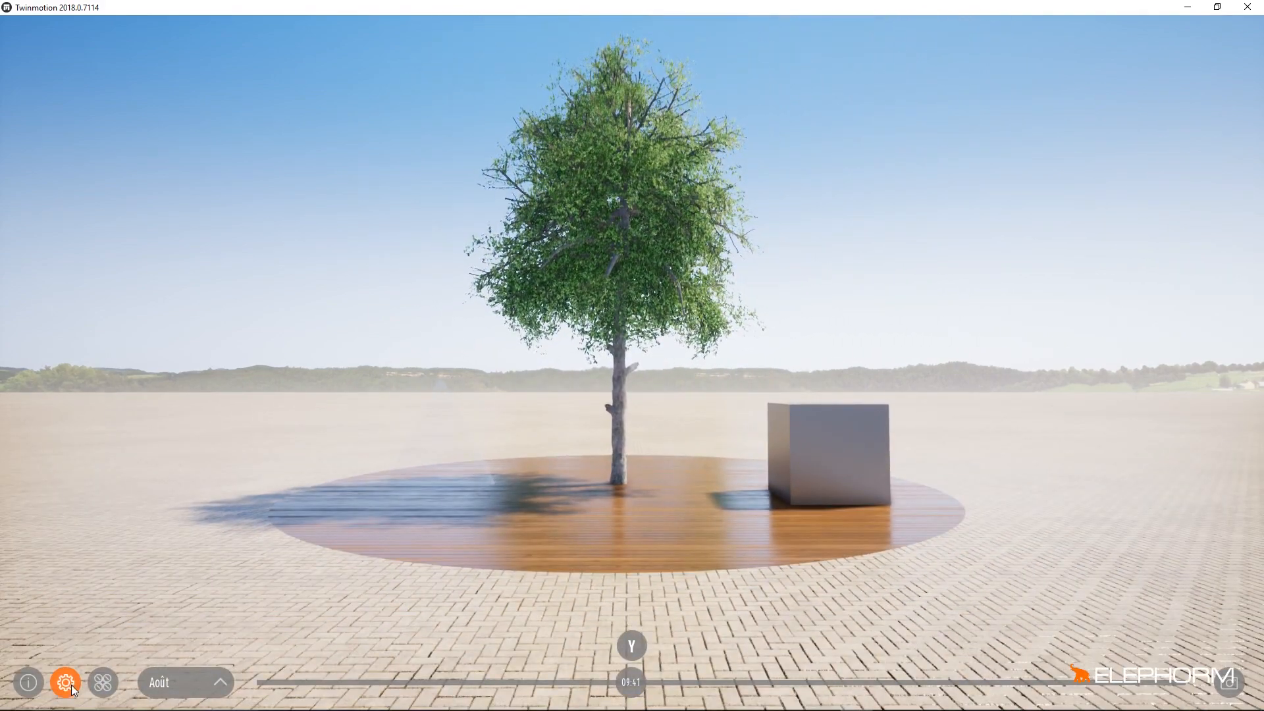
- Check the display mode choices in the walkthrough settings, keep Fenêtré and accept the dialog
click(65, 682)
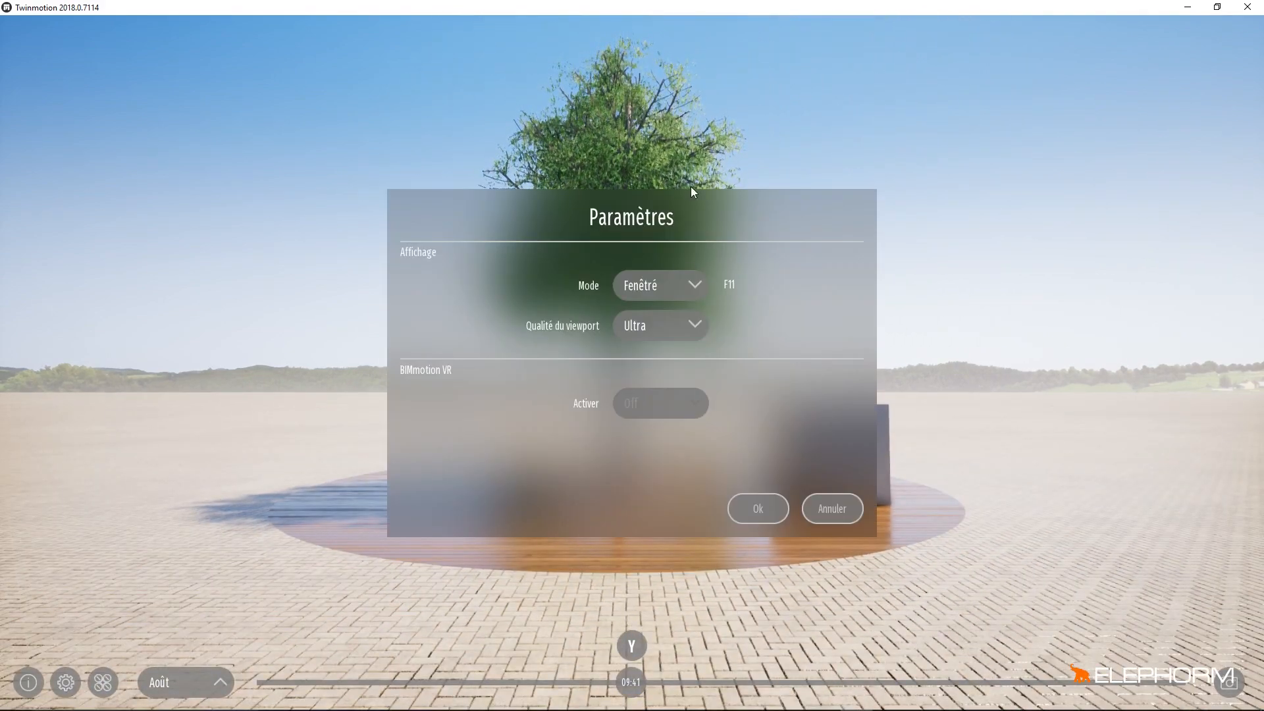
click(652, 284)
click(650, 278)
click(769, 514)
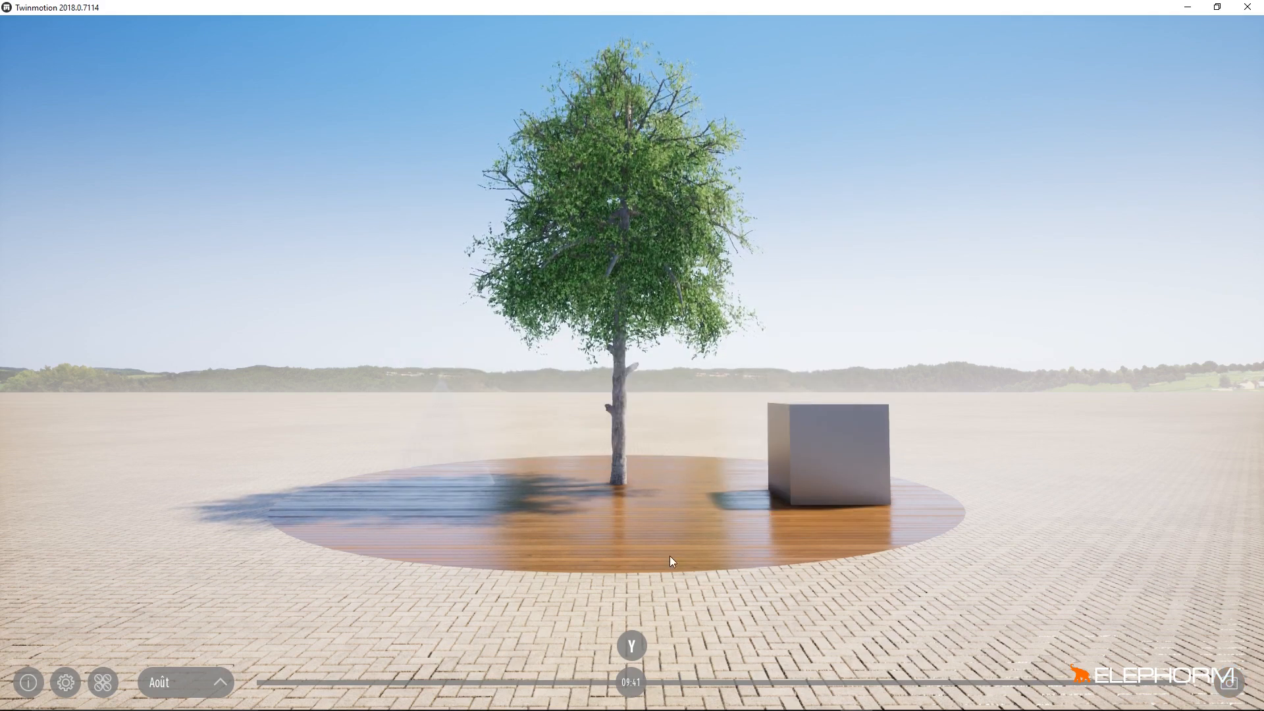
- Walk, turn and orbit around the wooden base to view the tree and box from different sides
right_drag(670, 557, 855, 557)
key(Left)
right_drag(590, 491, 835, 492)
key(Left)
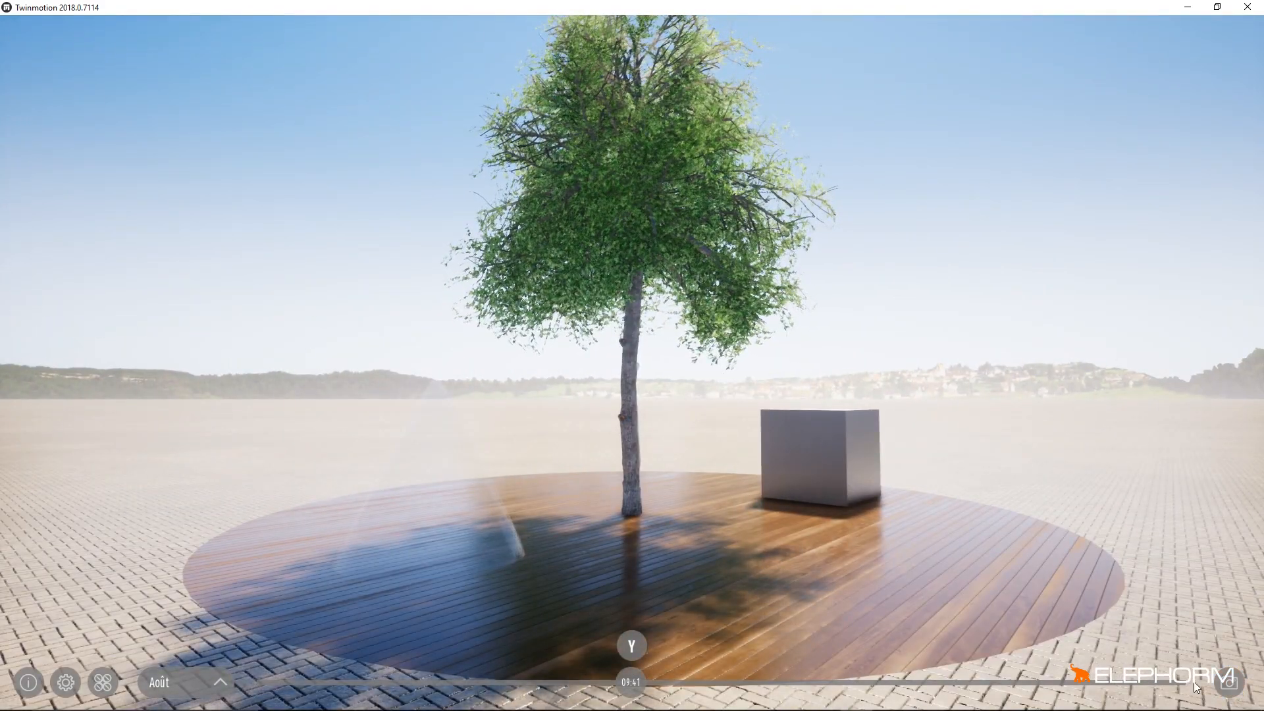
shift+middle_drag(609, 501, 722, 575)
middle_drag(631, 586, 849, 586)
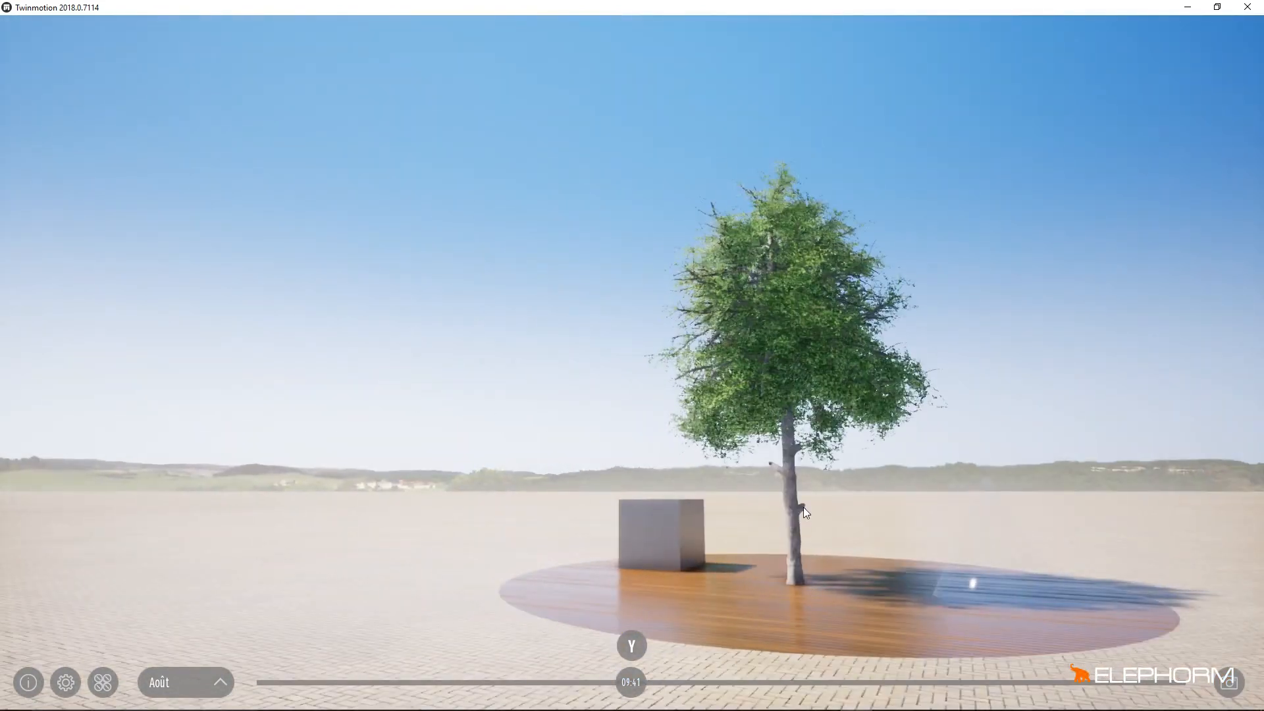
right_drag(631, 586, 817, 586)
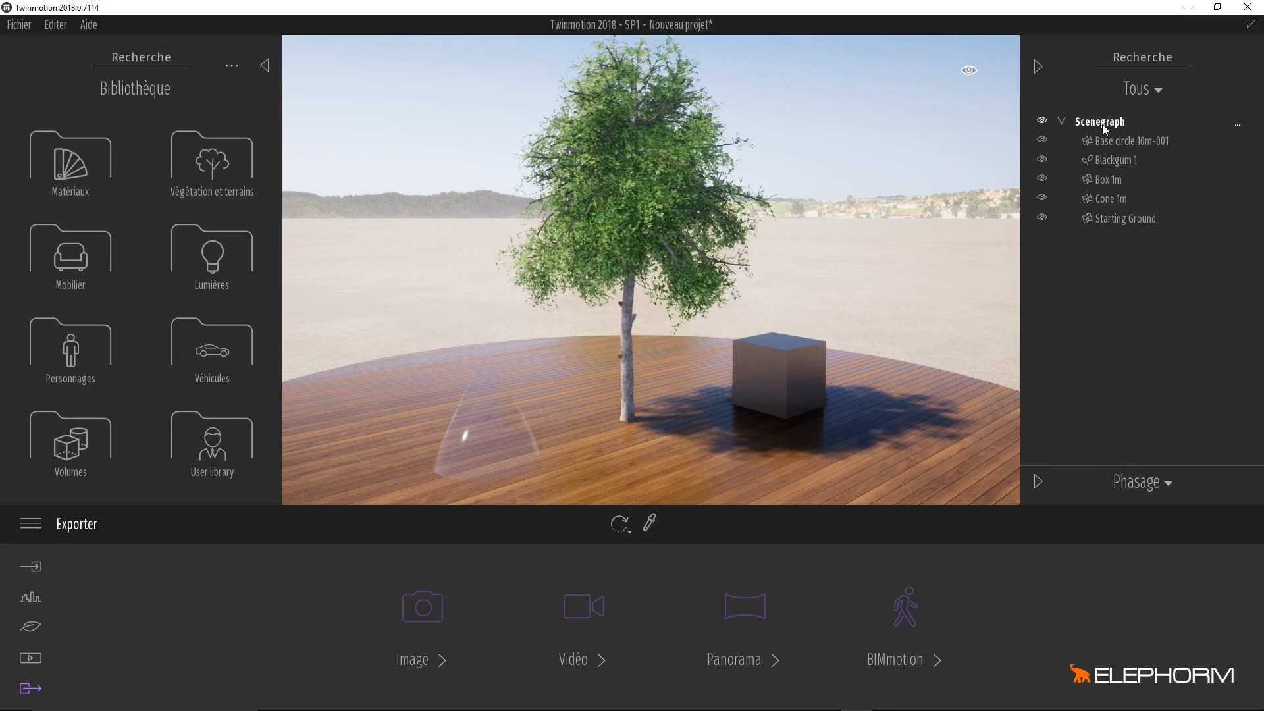
- Toggle the visibility of Base circle 10m-001, Blackgum 1, Box 1m and Cone 1m off and back on in the Scenegraph
click(1042, 140)
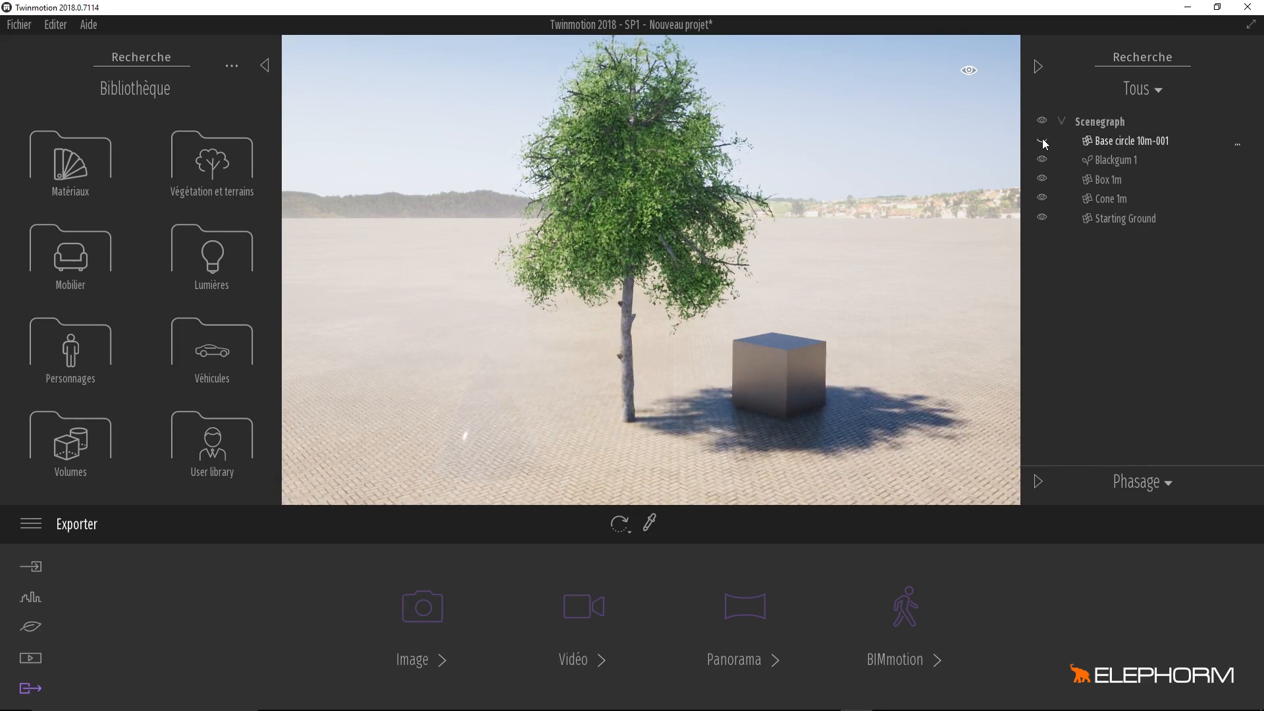
click(1042, 141)
click(1042, 160)
click(1043, 160)
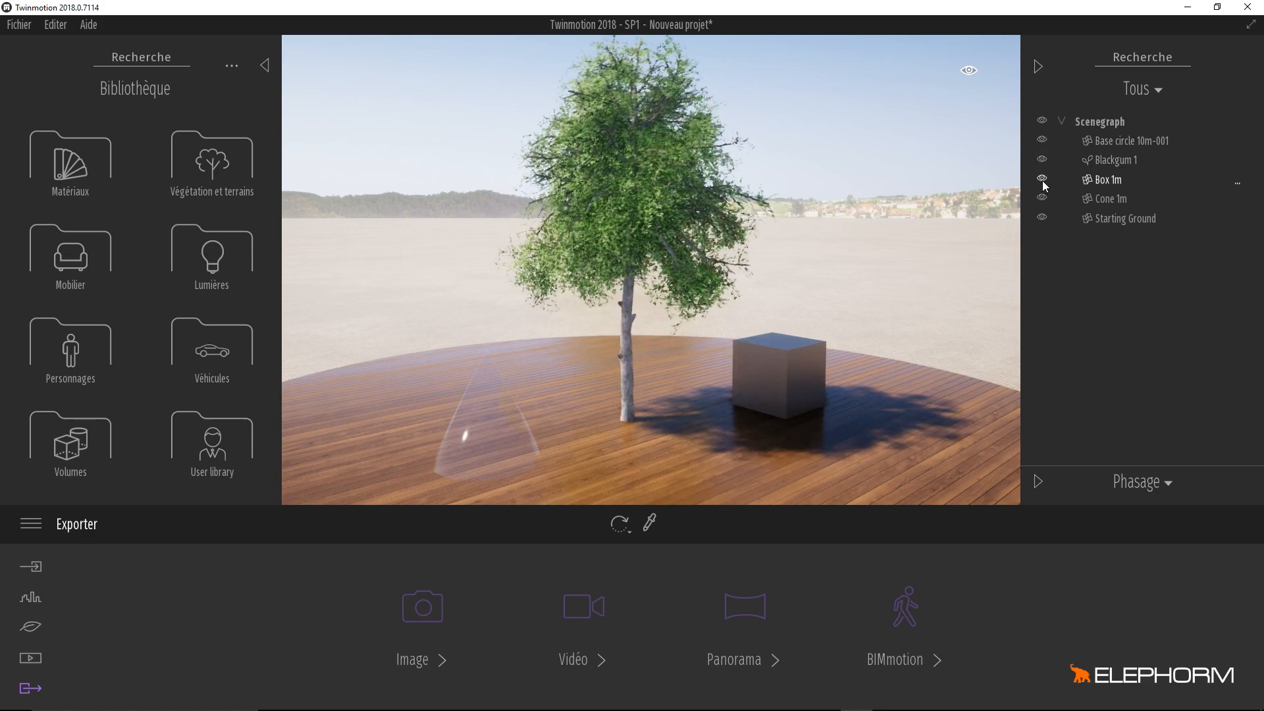
click(1042, 178)
click(1043, 179)
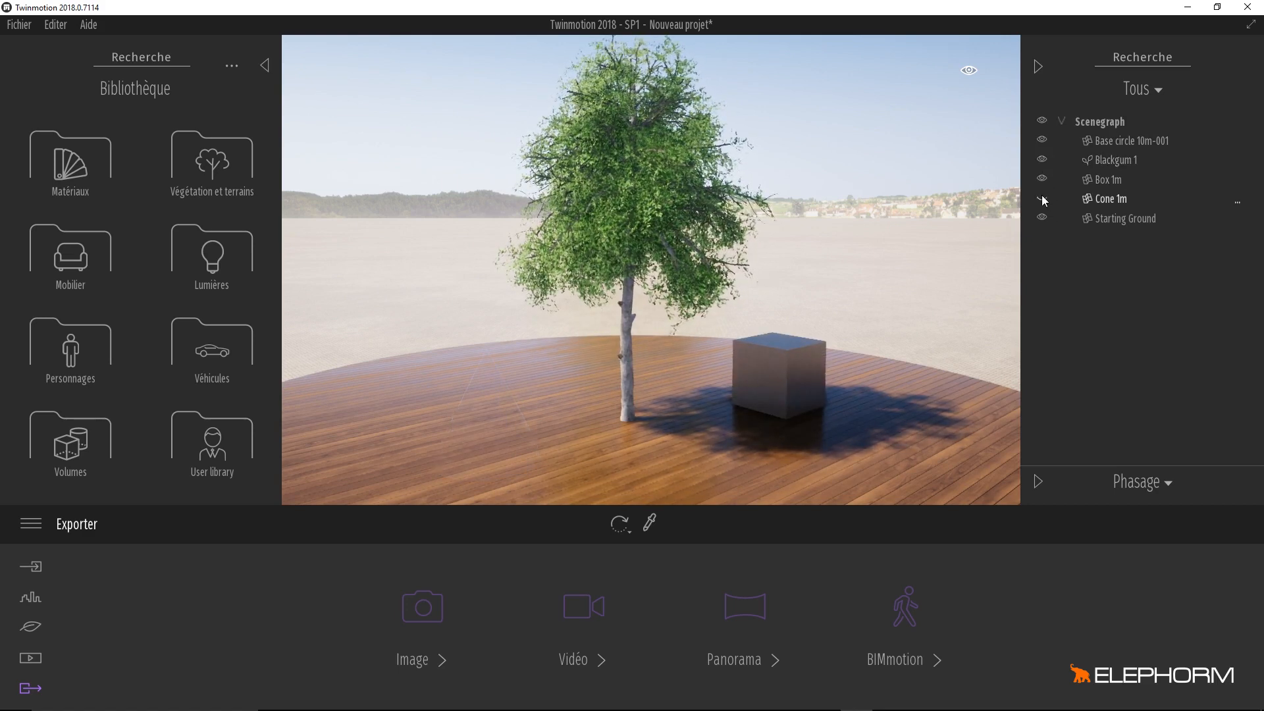
click(1042, 197)
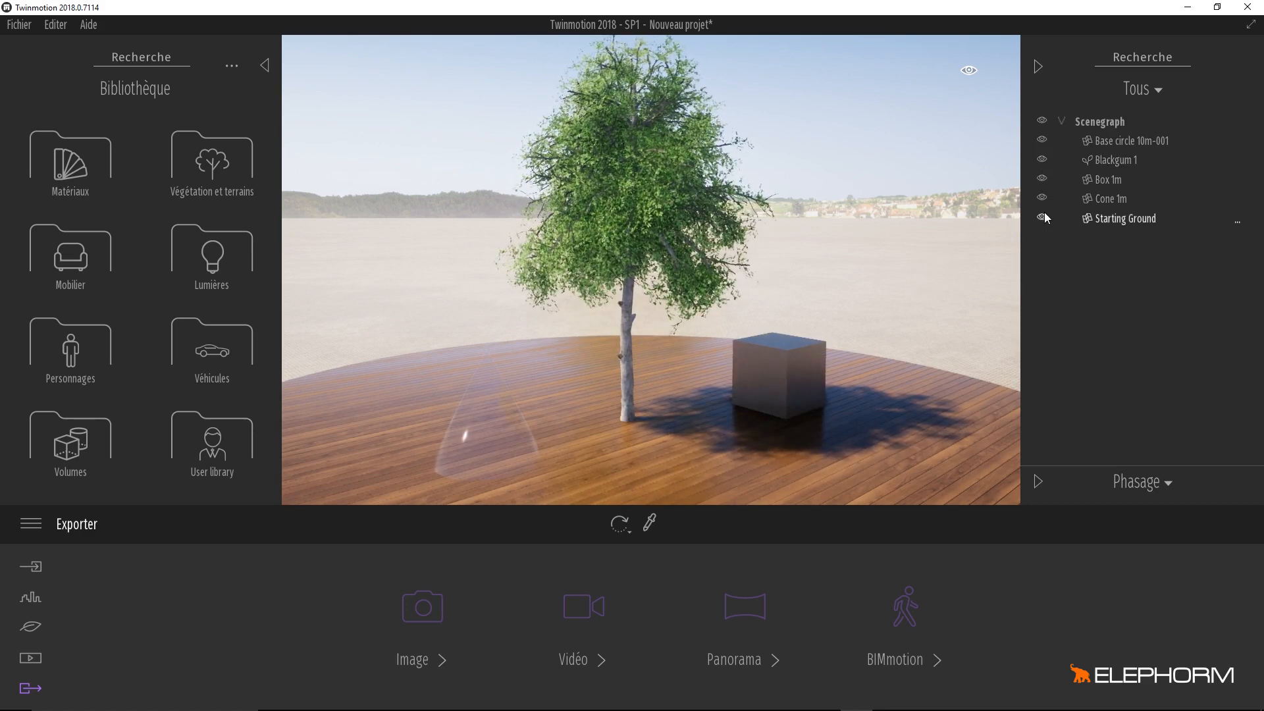
- Select Box 1m, Blackgum 1 and Base circle 10m-001 in turn, review the base circle's object commands and deselect it
click(1109, 180)
click(1106, 158)
click(1105, 139)
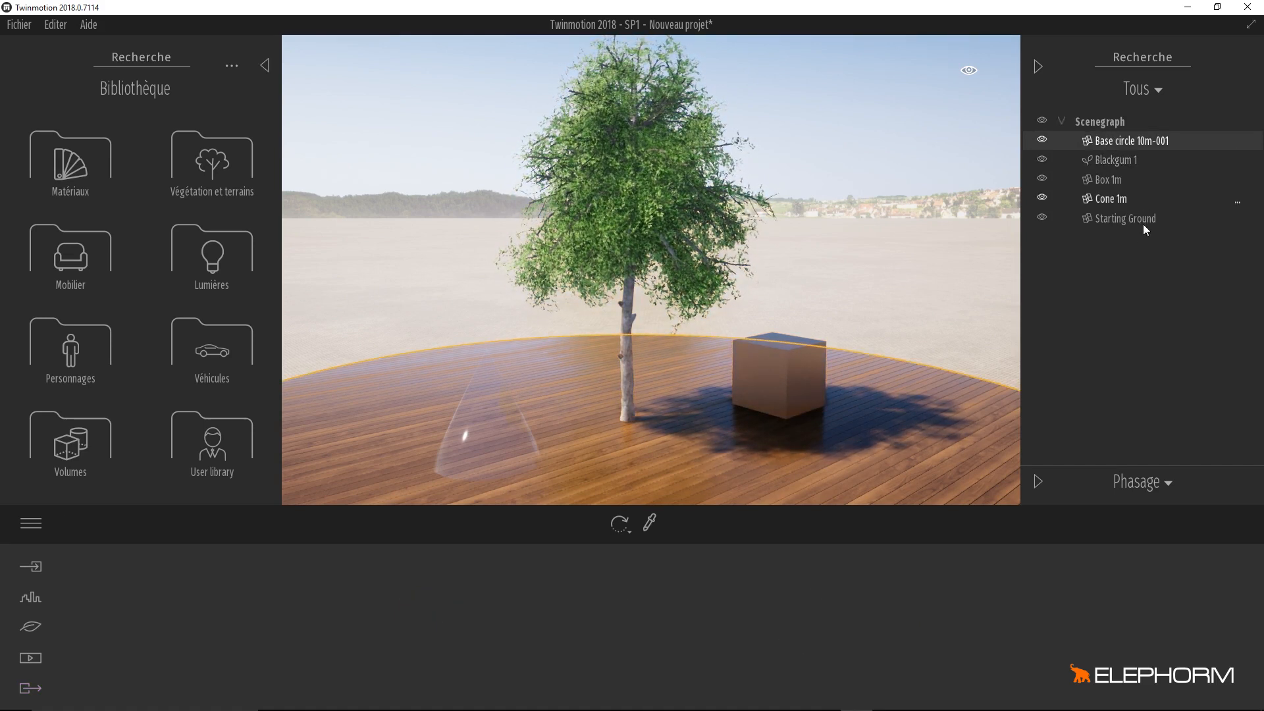
click(1236, 142)
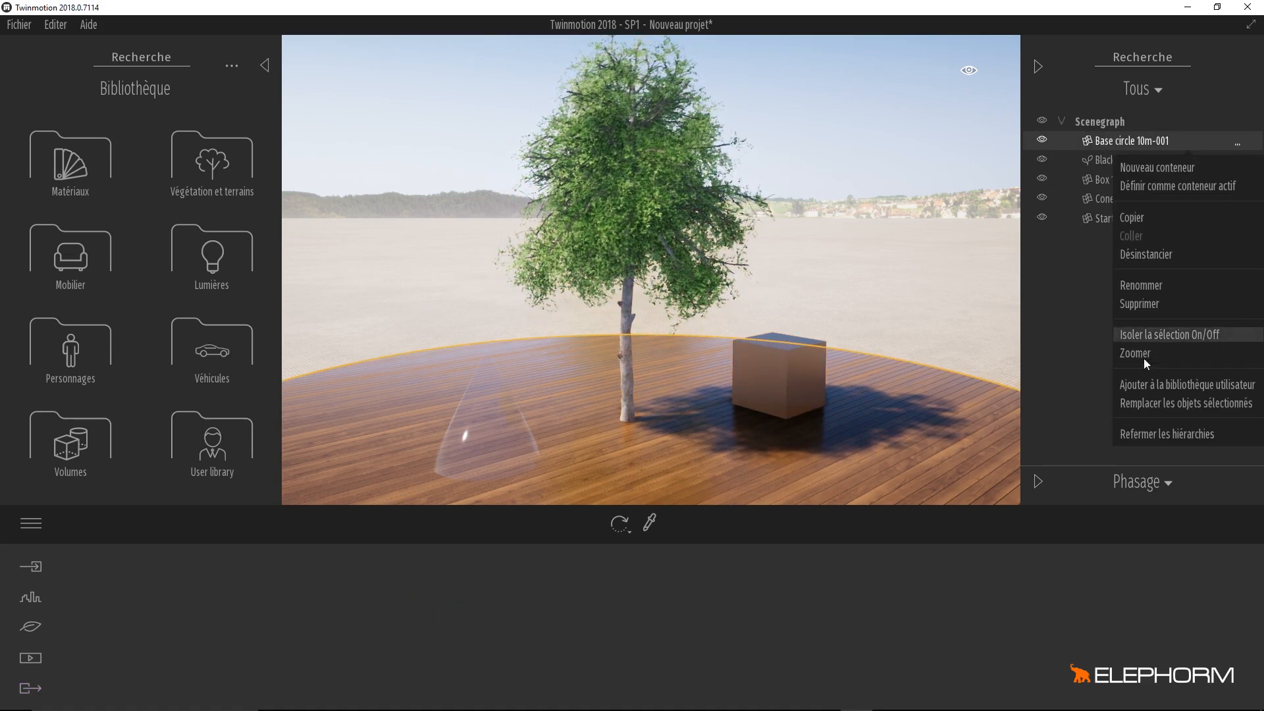
click(1088, 315)
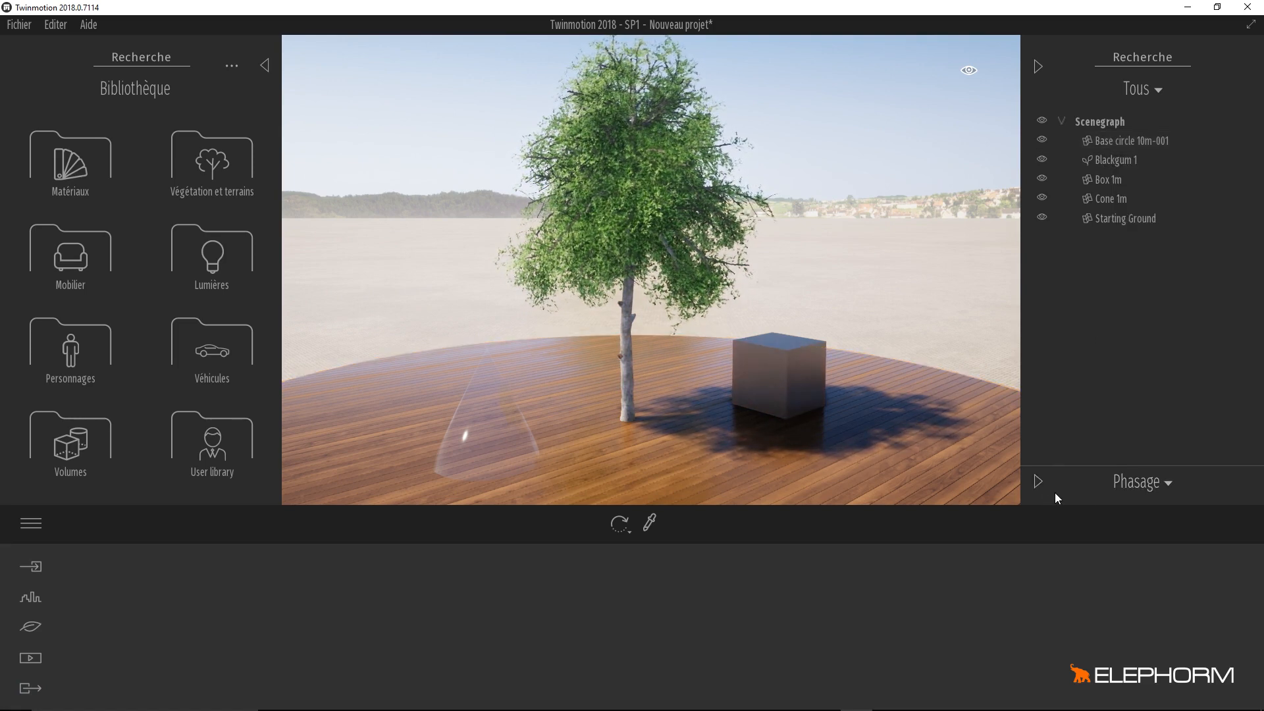
- Review the display choices of the section below the Scenegraph, expand it and switch it from Phasage to Transform
click(1160, 483)
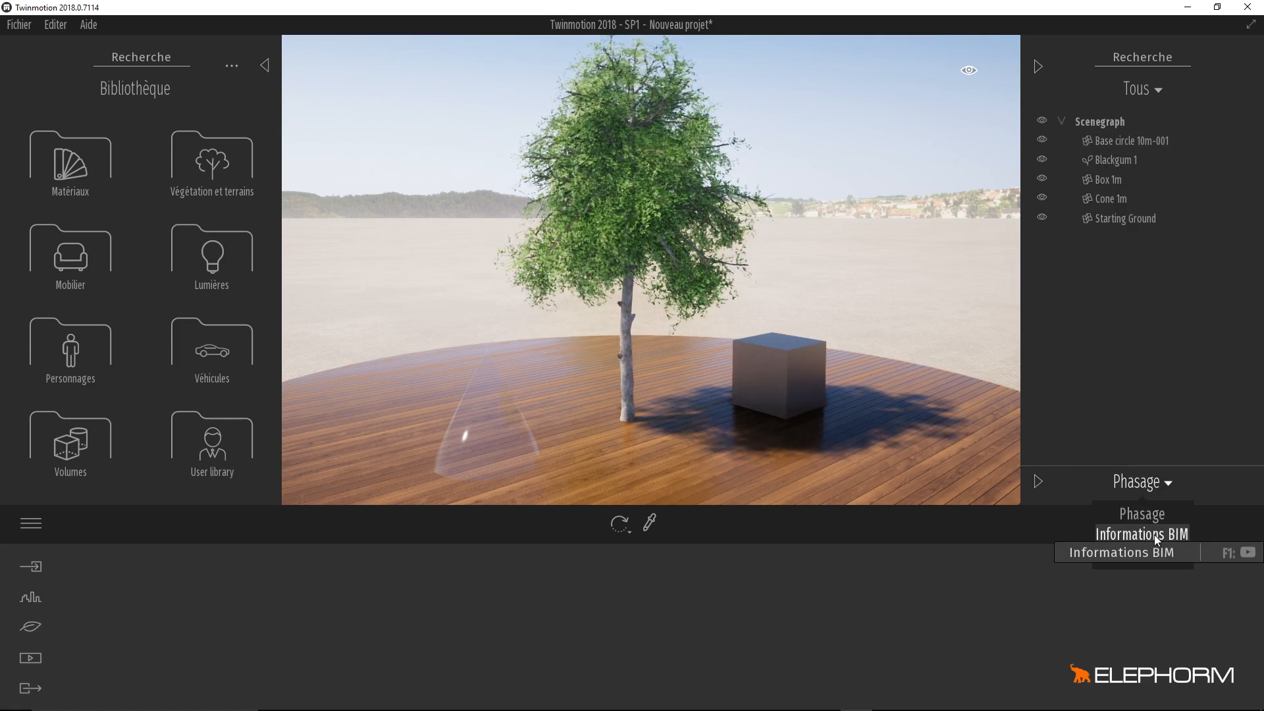
click(1037, 482)
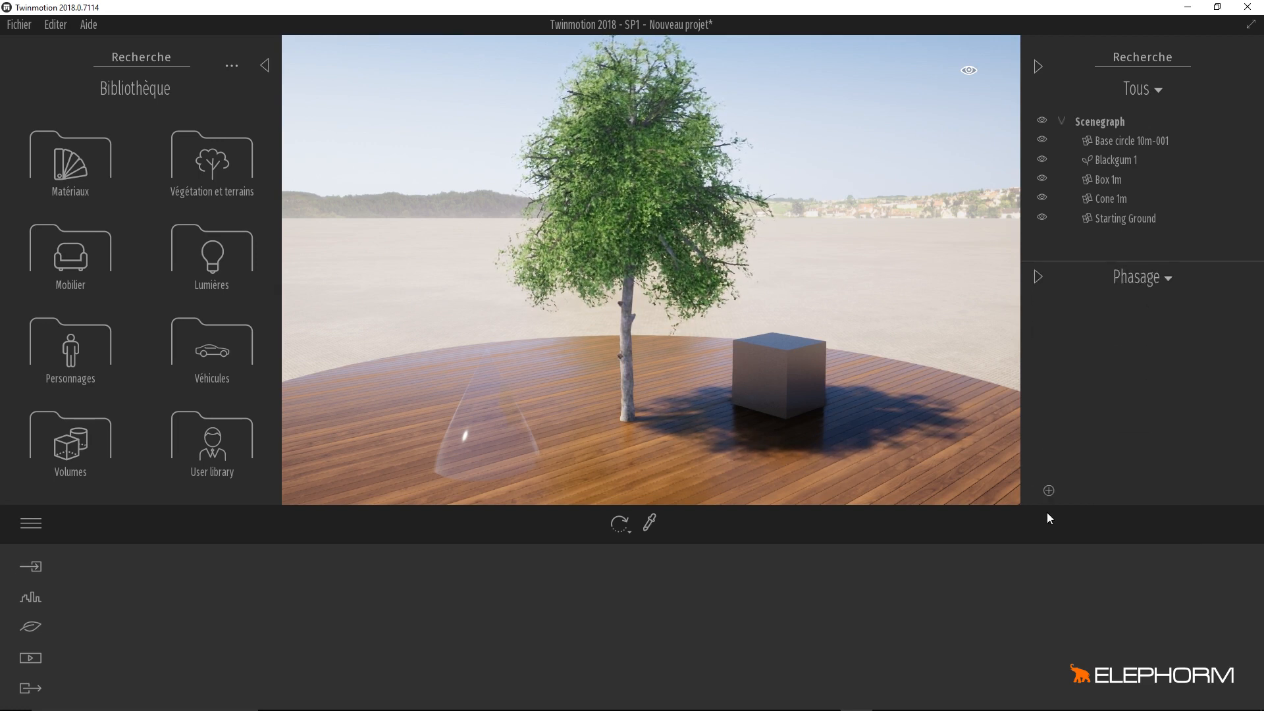
click(1038, 276)
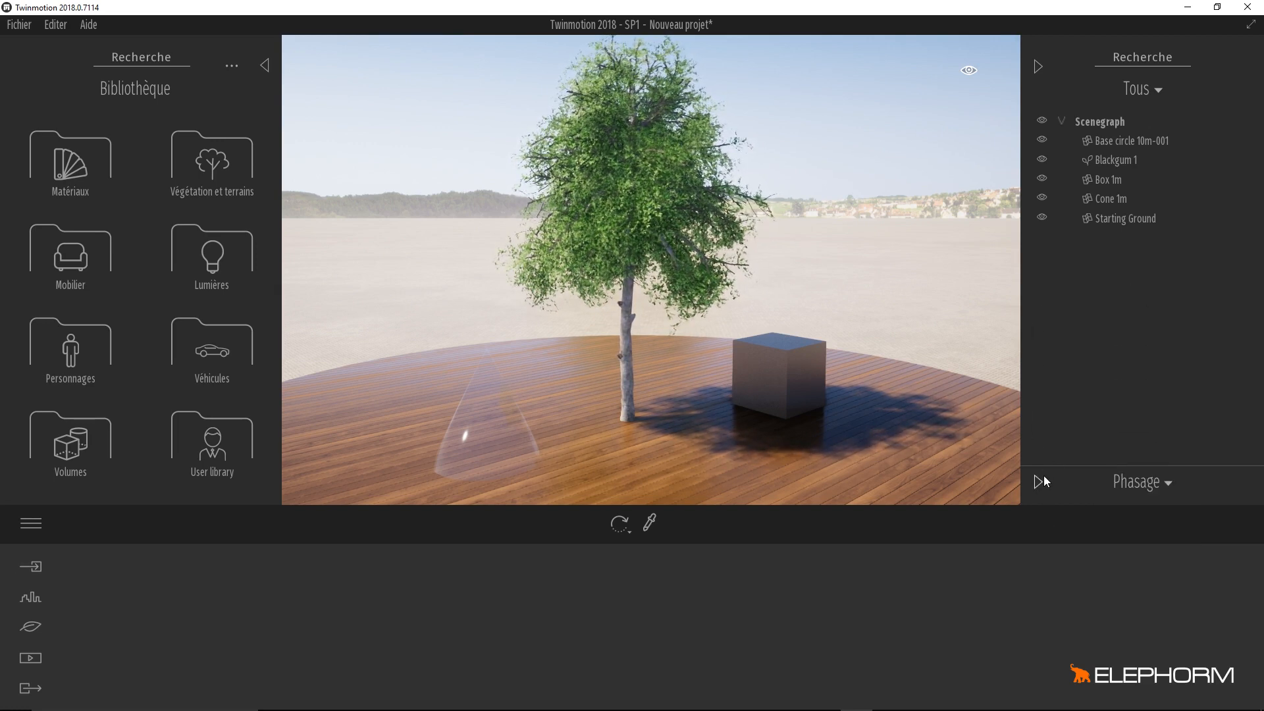
click(1038, 481)
click(1142, 277)
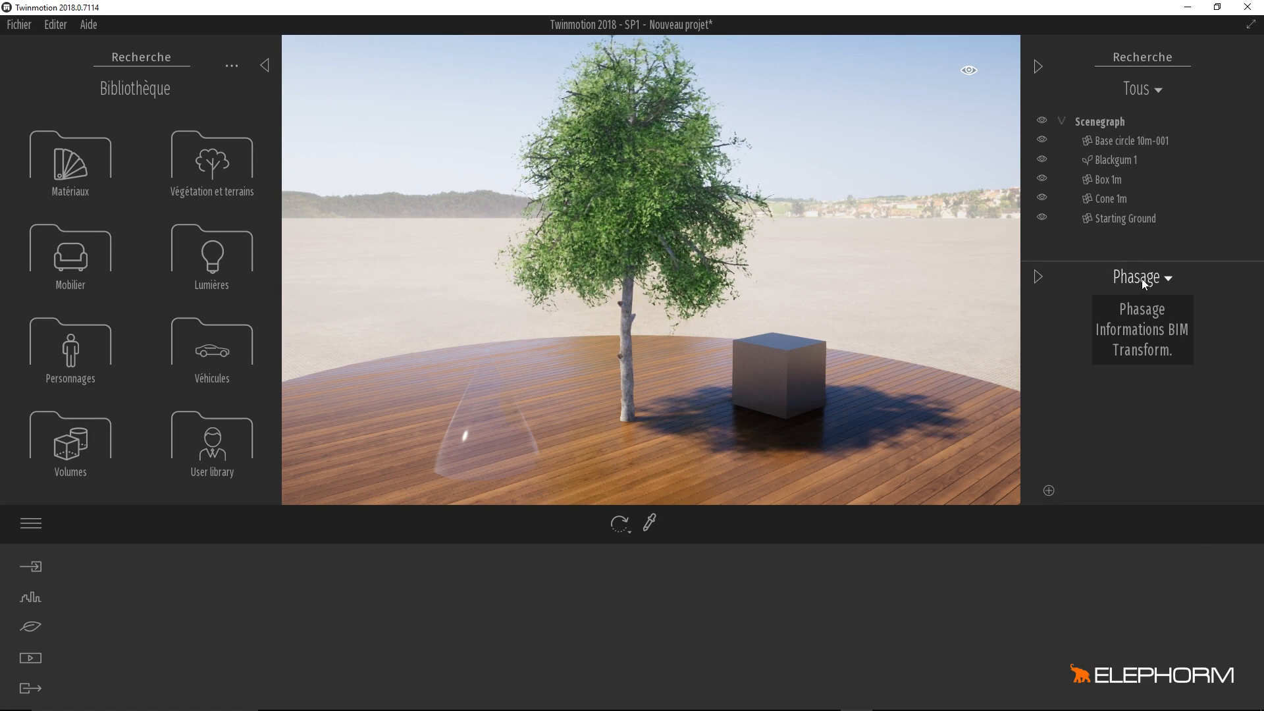
click(1151, 351)
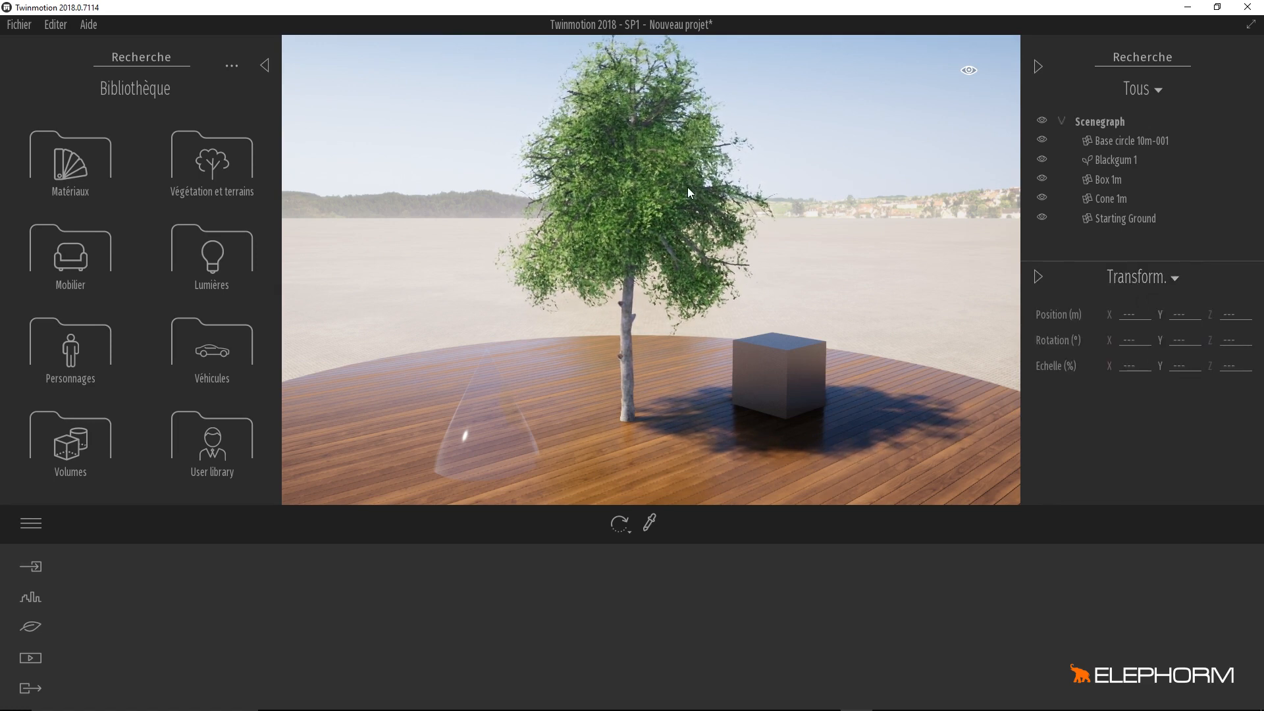
- Select the wooden base circle and set its X and Y scale to 100%
click(727, 353)
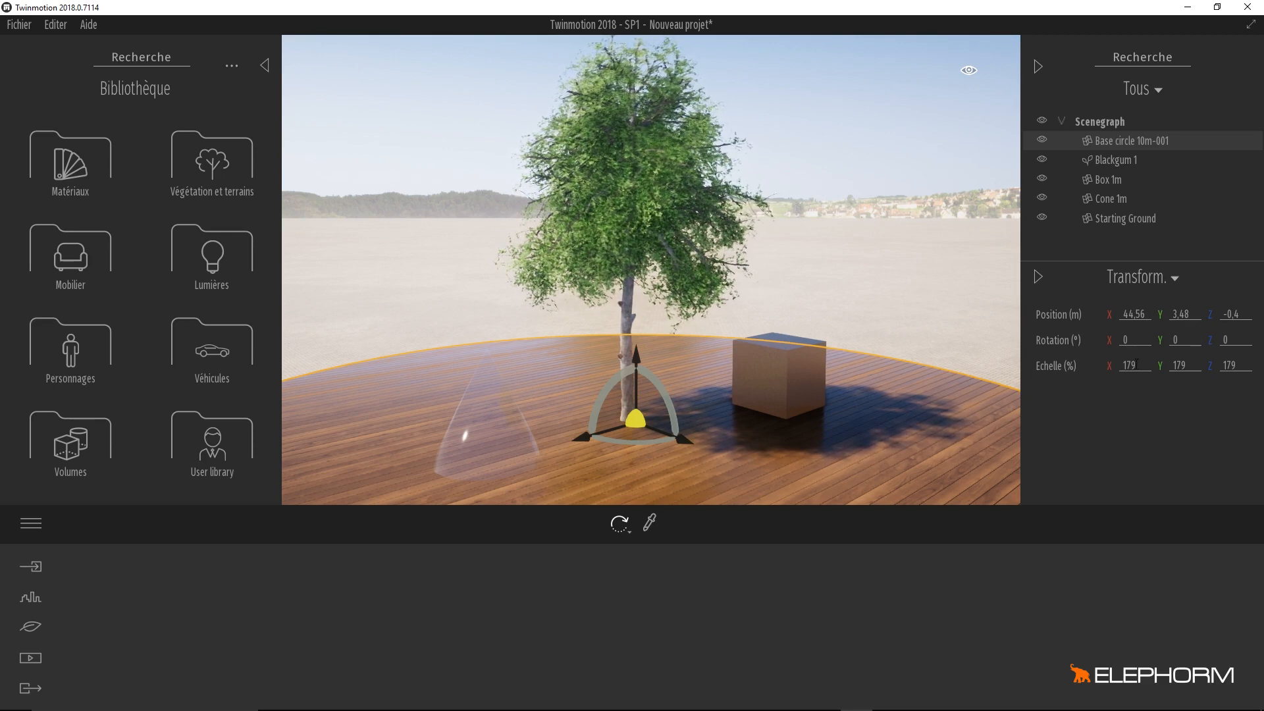
click(1134, 367)
text(1)
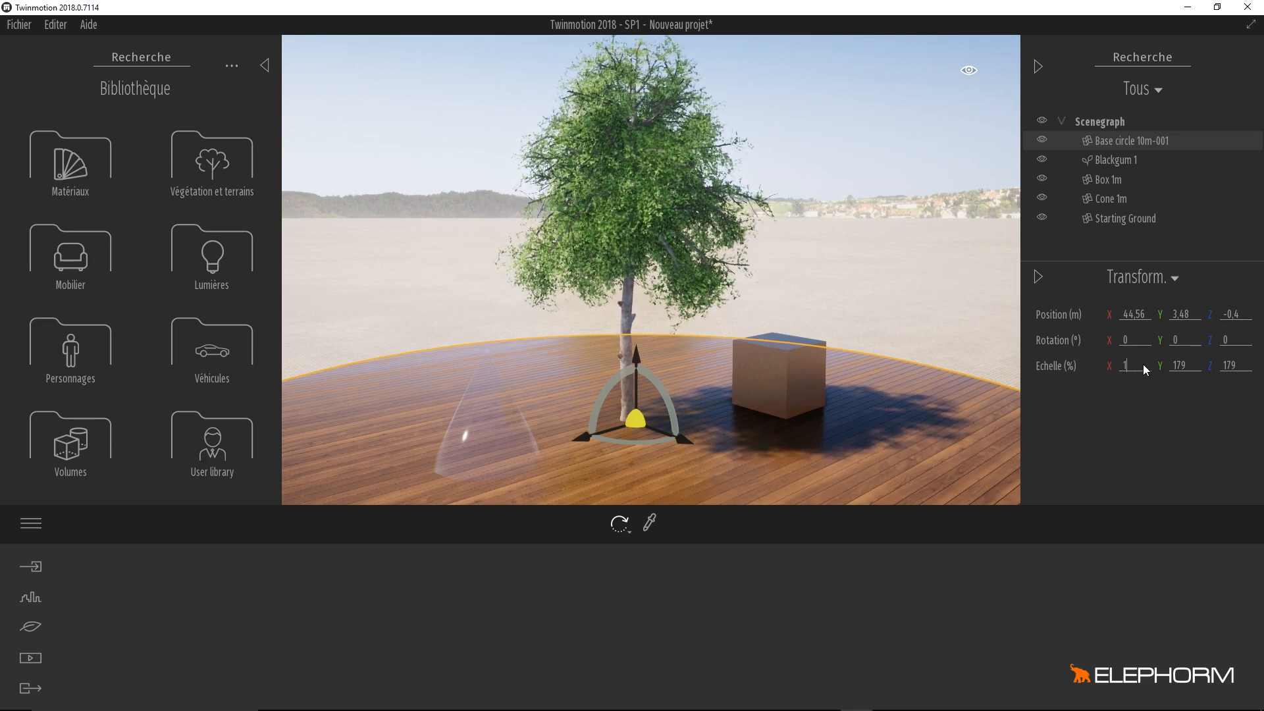
text(00)
key(Return)
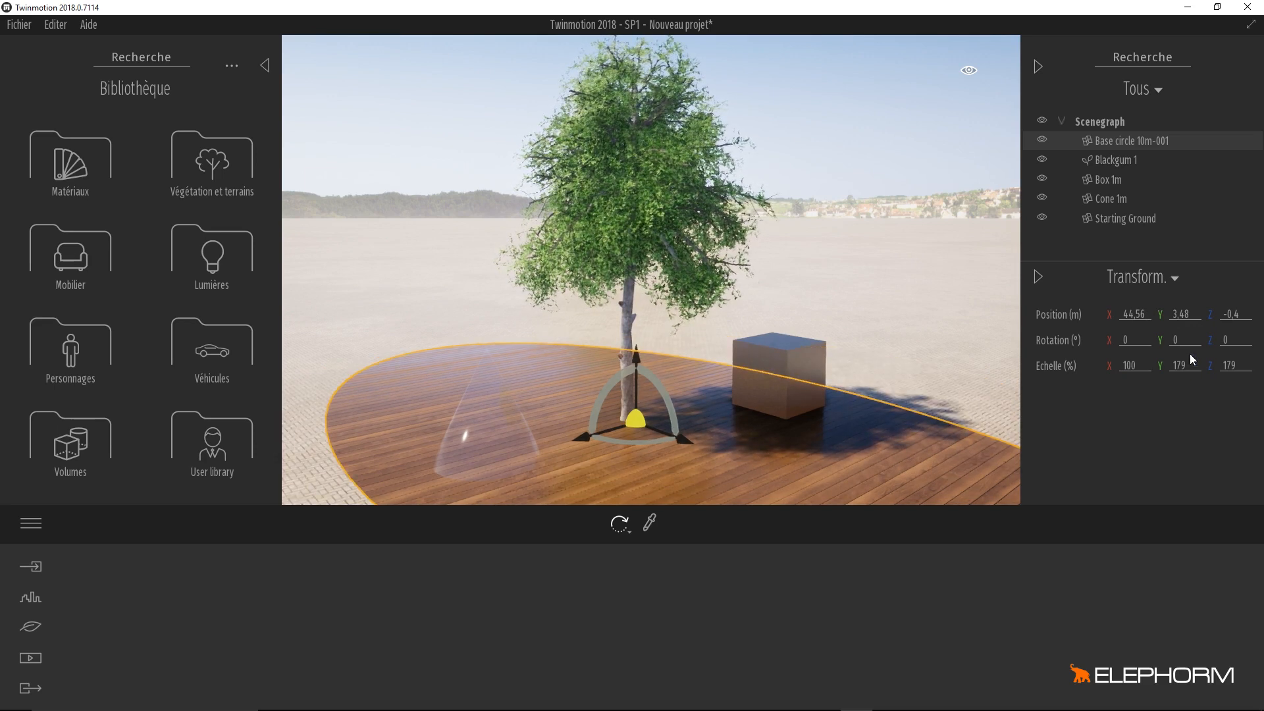
text(100)
key(Return)
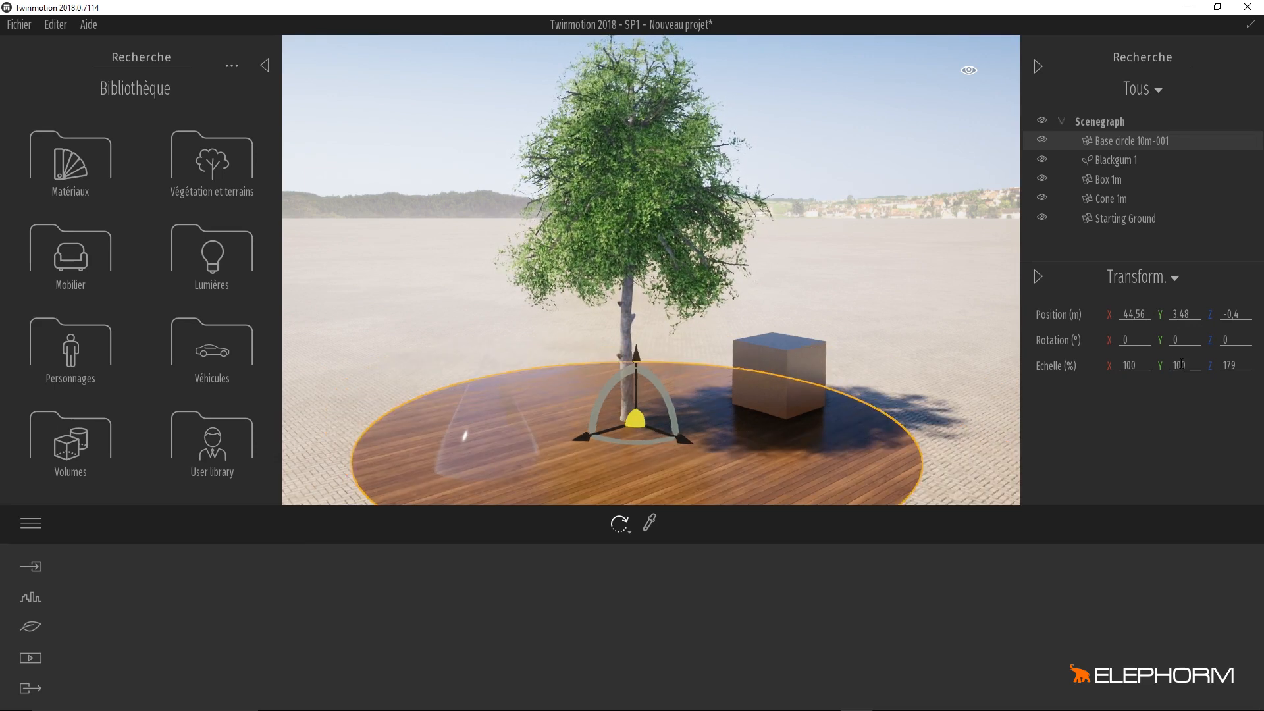